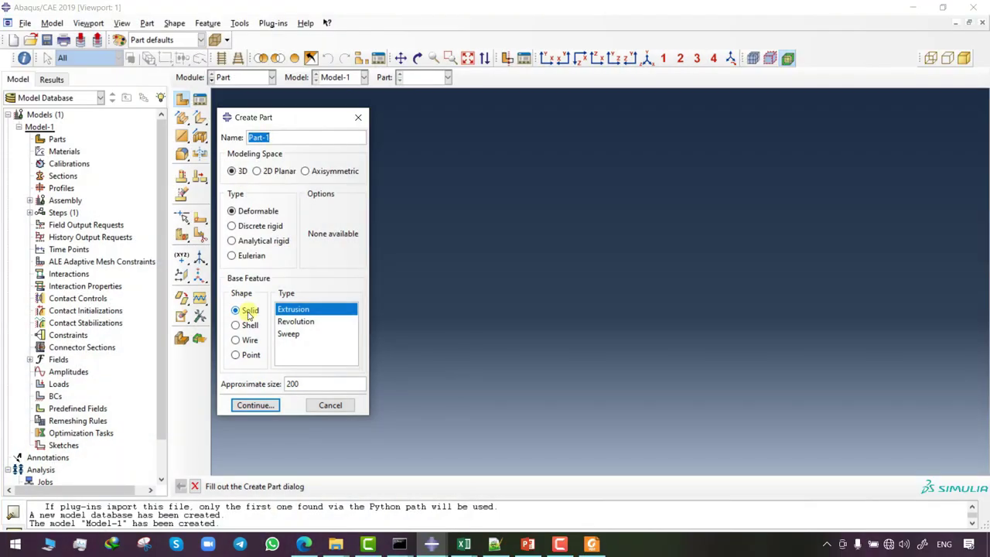
Start the solid extruded part sketch with a point fixed at the origin.
{"action": "left_click", "coordinate": [252, 404]}
{"action": "left_click", "coordinate": [183, 100]}
{"action": "left_click", "coordinate": [599, 280]}
{"action": "left_click", "coordinate": [181, 290]}
{"action": "left_click", "coordinate": [181, 272]}
{"action": "left_click", "coordinate": [601, 279]}
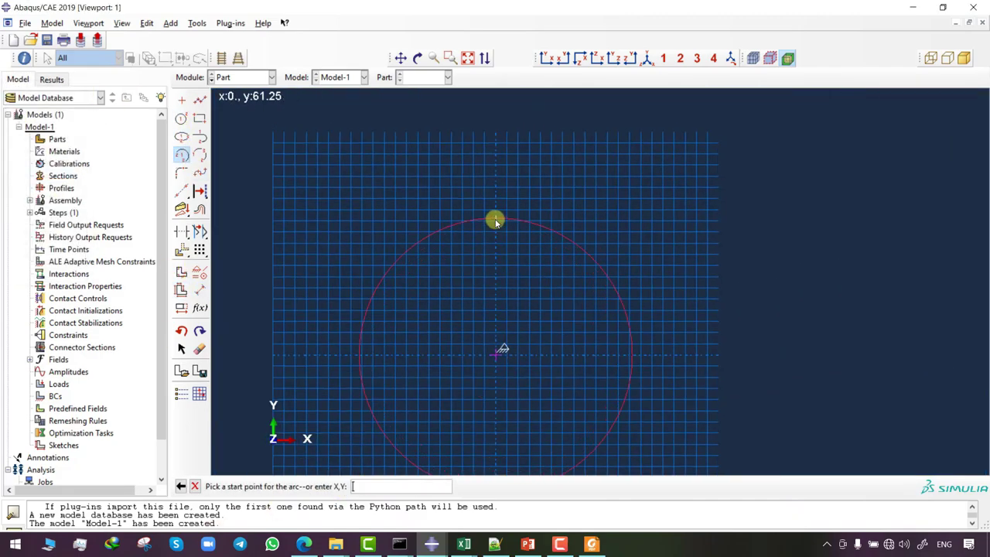
Draw two concentric quarter arcs about the origin and join their ends with straight lines.
{"action": "left_click", "coordinate": [495, 218]}
{"action": "left_click", "coordinate": [633, 354]}
{"action": "left_click", "coordinate": [495, 353]}
{"action": "left_click", "coordinate": [496, 196]}
{"action": "left_click", "coordinate": [654, 353]}
{"action": "left_click", "coordinate": [395, 149]}
{"action": "left_click", "coordinate": [395, 174]}
{"action": "left_click", "coordinate": [554, 334]}
{"action": "left_click", "coordinate": [580, 334]}
{"action": "key", "text": "Escape"}
Dimension the inner arc to radius 55 and set the outer arc's radius.
{"action": "left_click", "coordinate": [199, 289]}
{"action": "left_click", "coordinate": [516, 245]}
{"action": "left_click", "coordinate": [474, 274]}
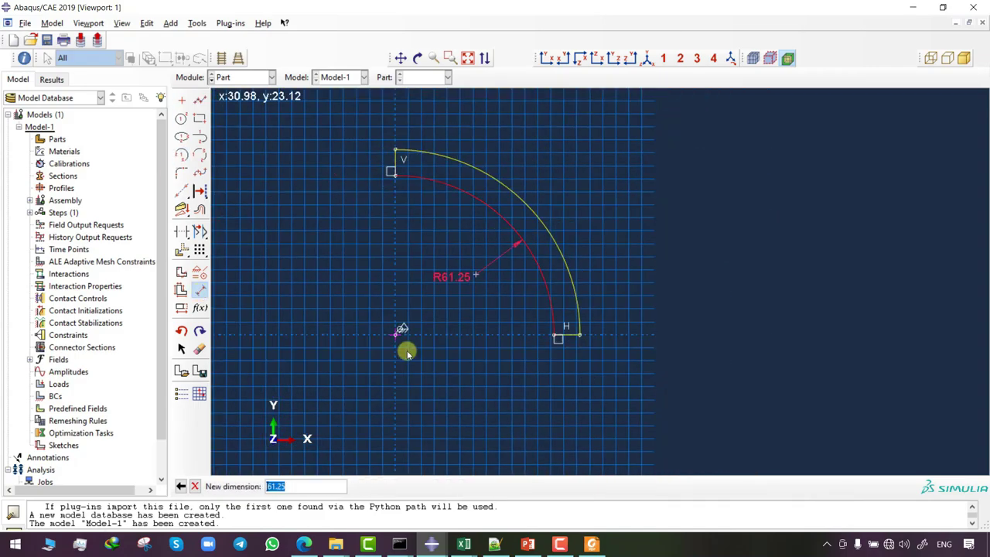
{"action": "type", "text": "55"}
{"action": "key", "text": "Return"}
{"action": "left_click", "coordinate": [553, 236]}
{"action": "left_click", "coordinate": [576, 195]}
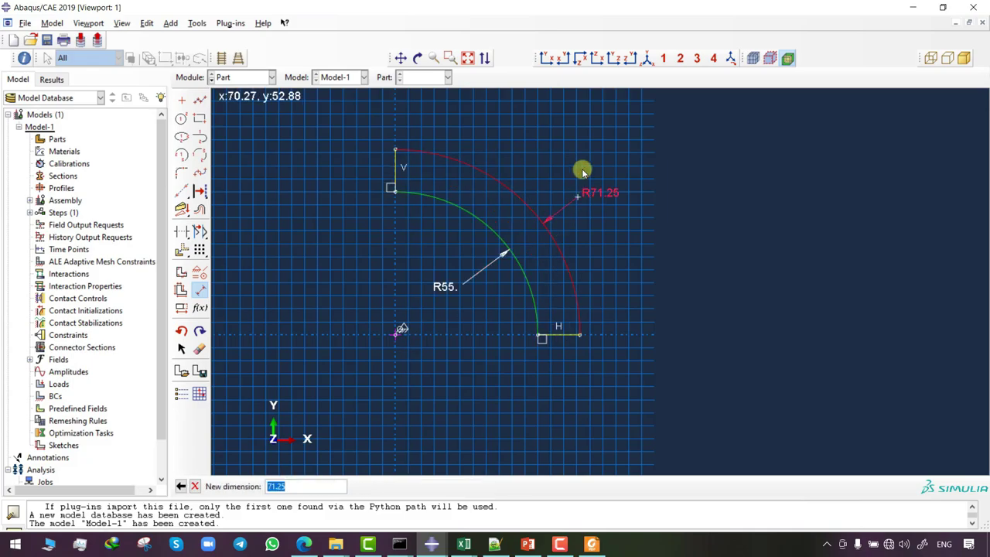
{"action": "type", "text": "83"}
{"action": "key", "text": "Return"}
{"action": "scroll", "coordinate": [535, 364], "scroll_direction": "up", "scroll_amount": 2}
{"action": "scroll", "coordinate": [493, 311], "scroll_direction": "up", "scroll_amount": 2}
{"action": "scroll", "coordinate": [492, 311], "scroll_direction": "up", "scroll_amount": 1}
{"action": "scroll", "coordinate": [505, 361], "scroll_direction": "down", "scroll_amount": 4}
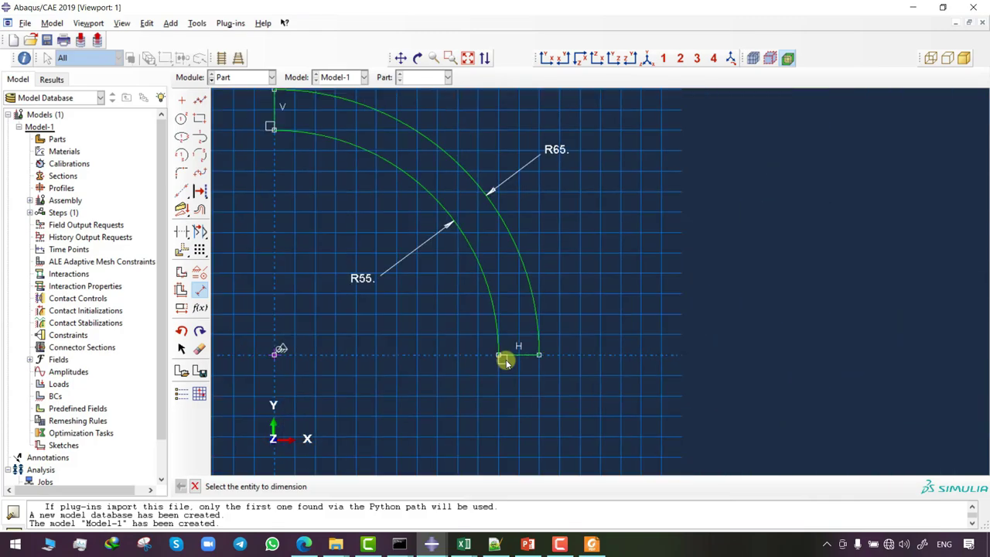
{"action": "scroll", "coordinate": [504, 361], "scroll_direction": "down", "scroll_amount": 1}
{"action": "left_click", "coordinate": [194, 486]}
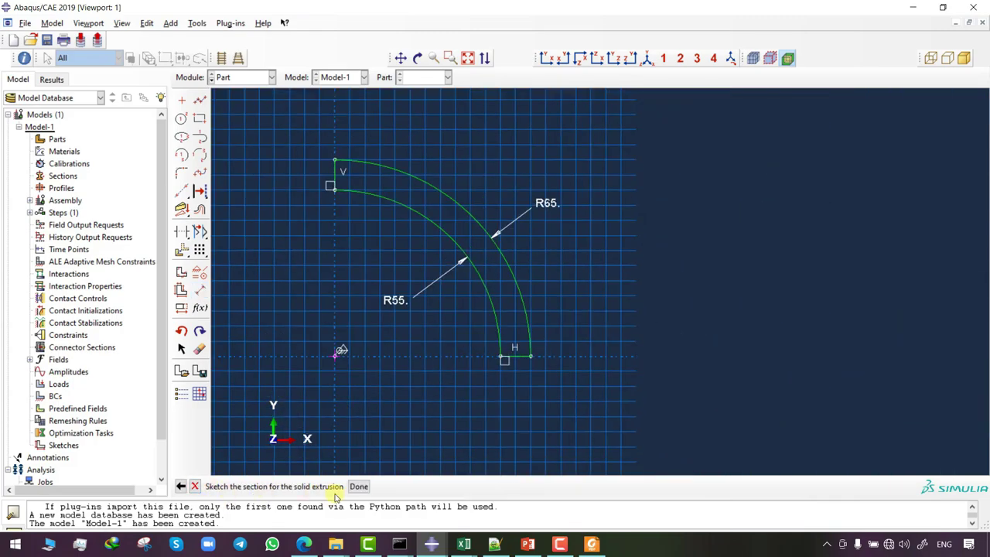
Finish the sketch, extrude it 120 deep, and switch to the Property module.
{"action": "left_click", "coordinate": [358, 486]}
{"action": "type", "text": "120"}
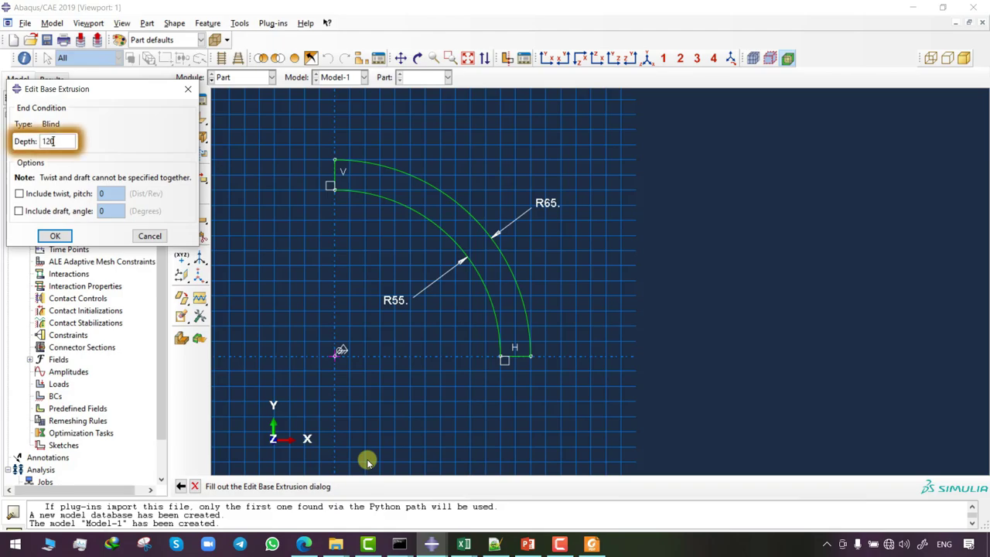
{"action": "key", "text": "Return"}
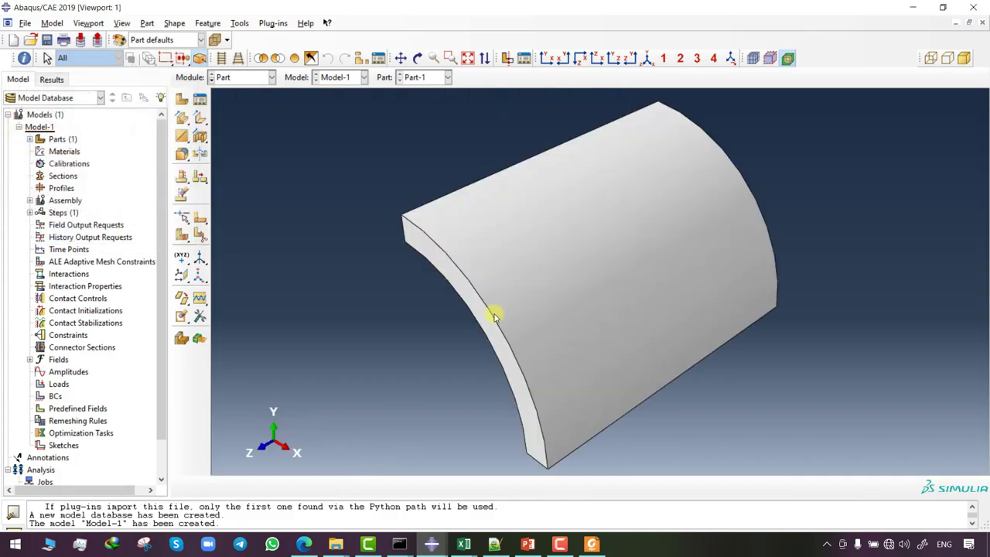
{"action": "left_click", "coordinate": [242, 77]}
{"action": "left_click", "coordinate": [242, 99]}
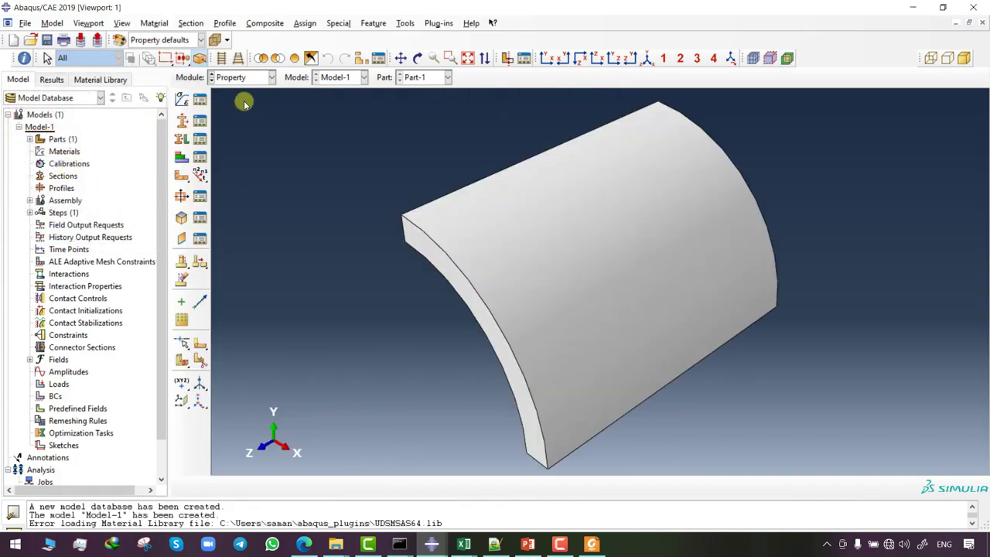
Create a material with a User Defined Field and 3 solution-dependent state variables (Depvar).
{"action": "left_click", "coordinate": [181, 99]}
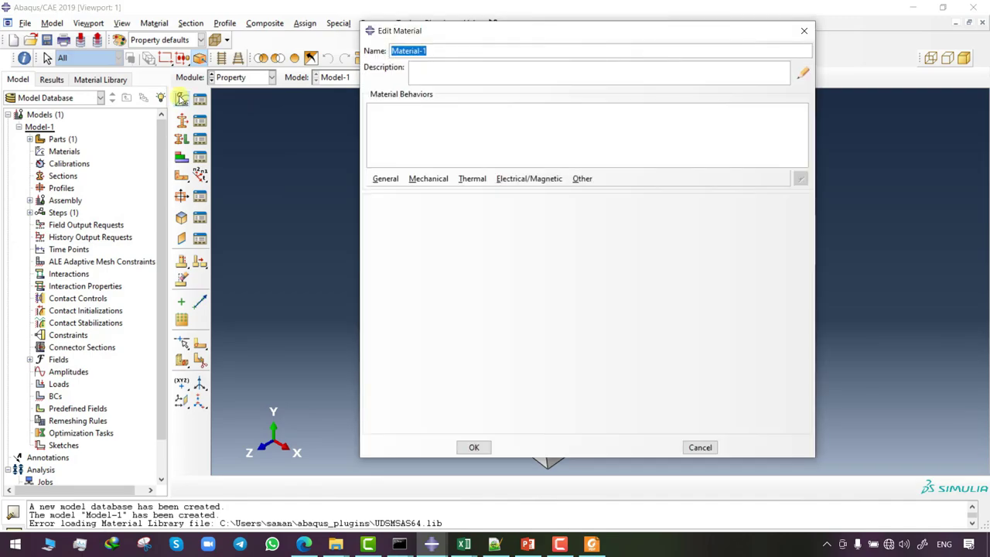
{"action": "left_click", "coordinate": [378, 179]}
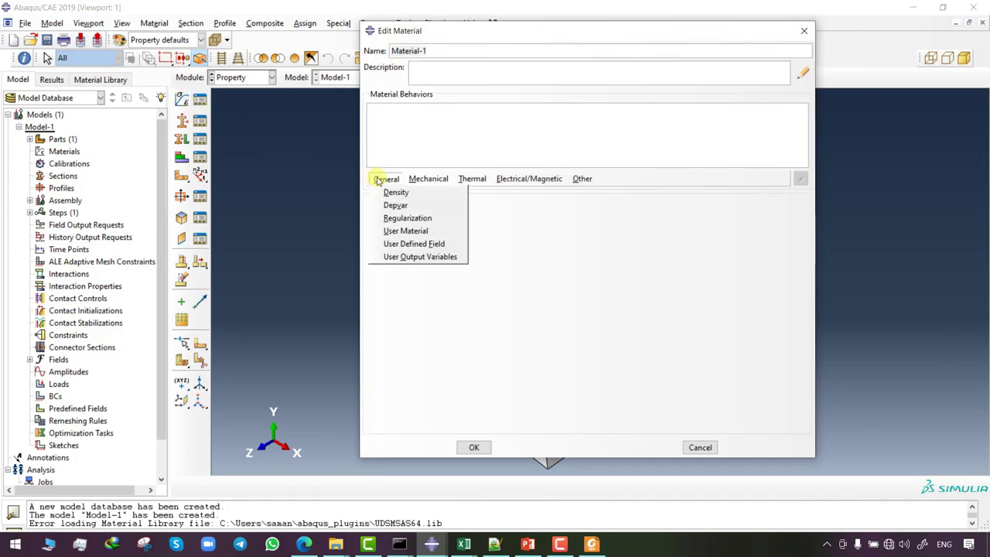
{"action": "left_click", "coordinate": [415, 245]}
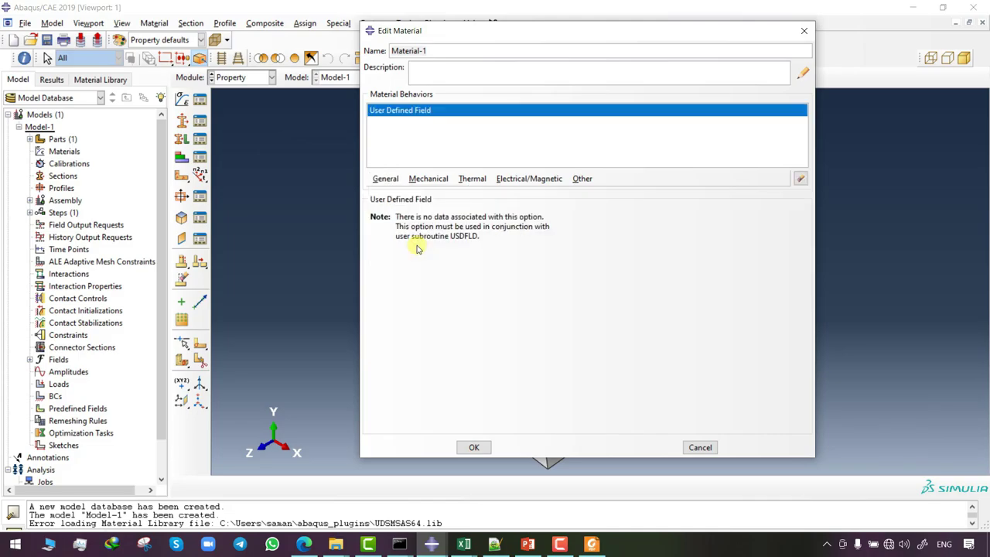
{"action": "left_click", "coordinate": [391, 179]}
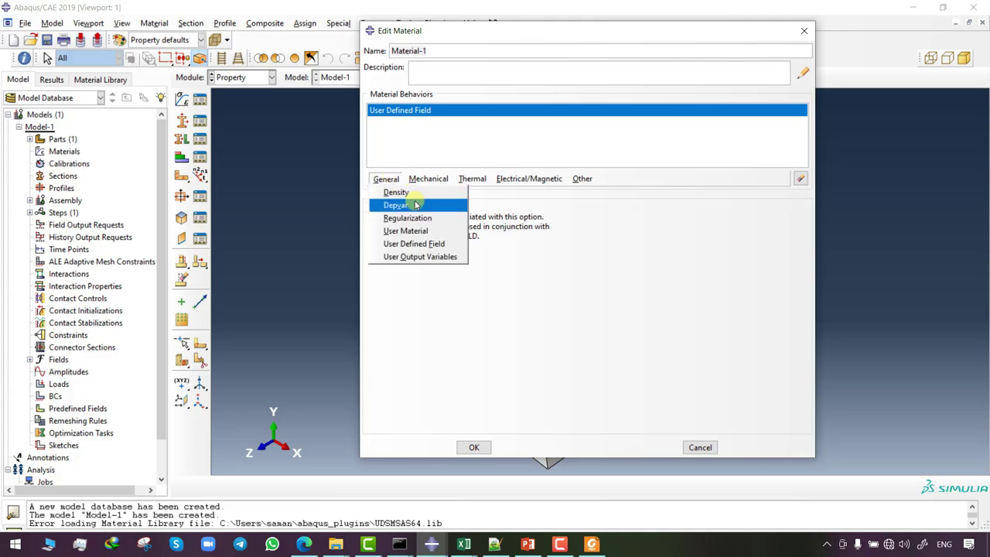
{"action": "left_click", "coordinate": [415, 205]}
{"action": "double_click", "coordinate": [492, 220]}
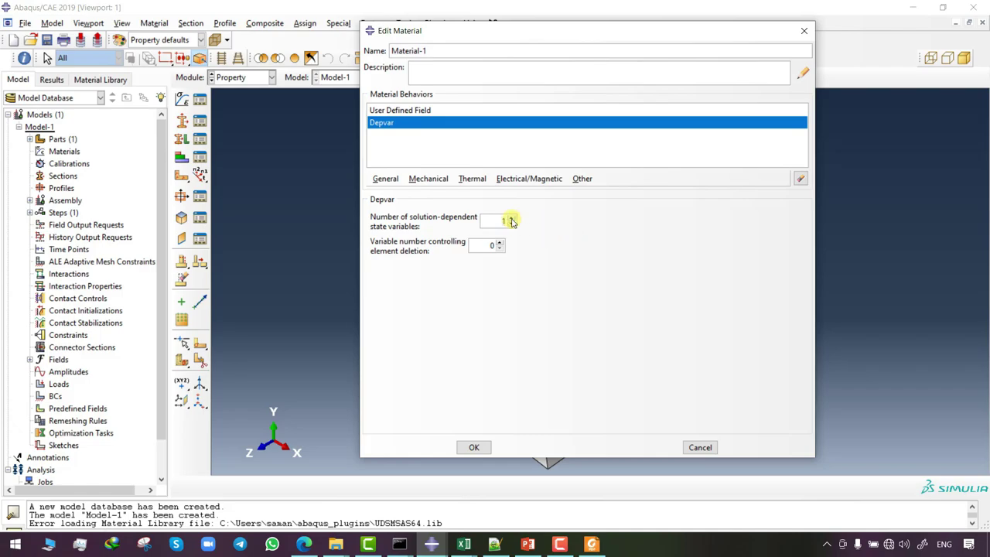
{"action": "left_click", "coordinate": [494, 222]}
Add isotropic elastic behaviour that depends on one field variable.
{"action": "left_click", "coordinate": [414, 178]}
{"action": "mouse_move", "coordinate": [558, 191]}
{"action": "left_click", "coordinate": [597, 193]}
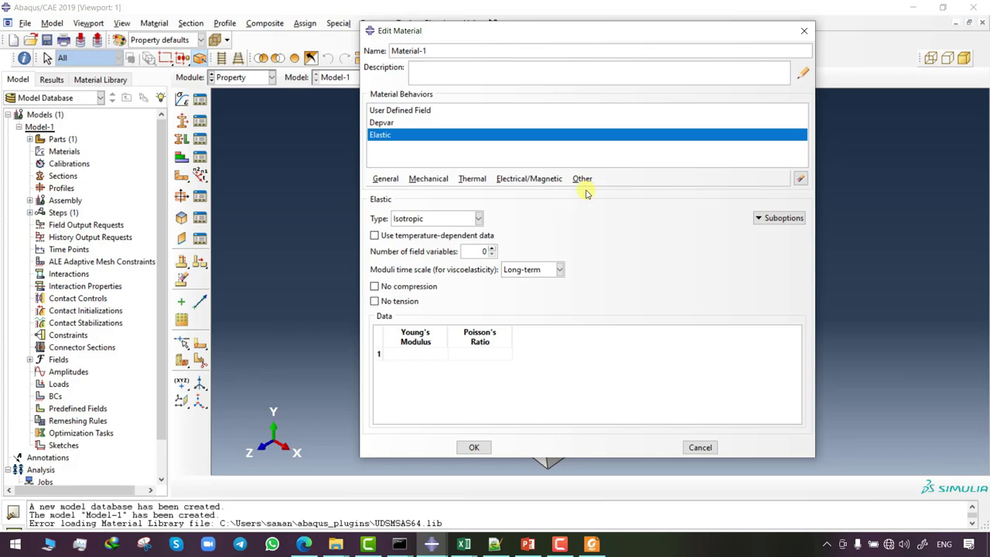
{"action": "left_click", "coordinate": [492, 248]}
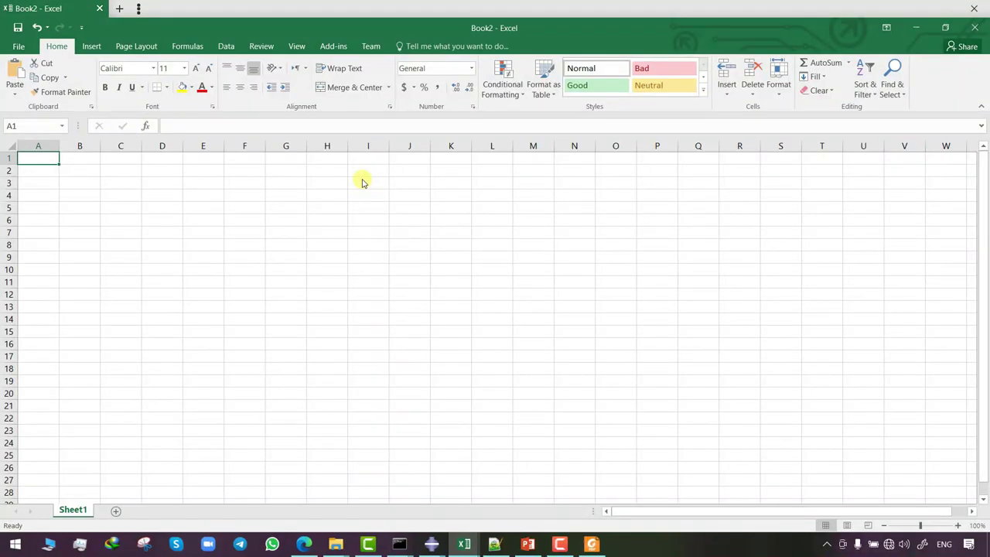
Enter a 'Radius (mm)' column in C with values 55 through 65.
{"action": "left_click", "coordinate": [109, 157]}
{"action": "type", "text": "Ra"}
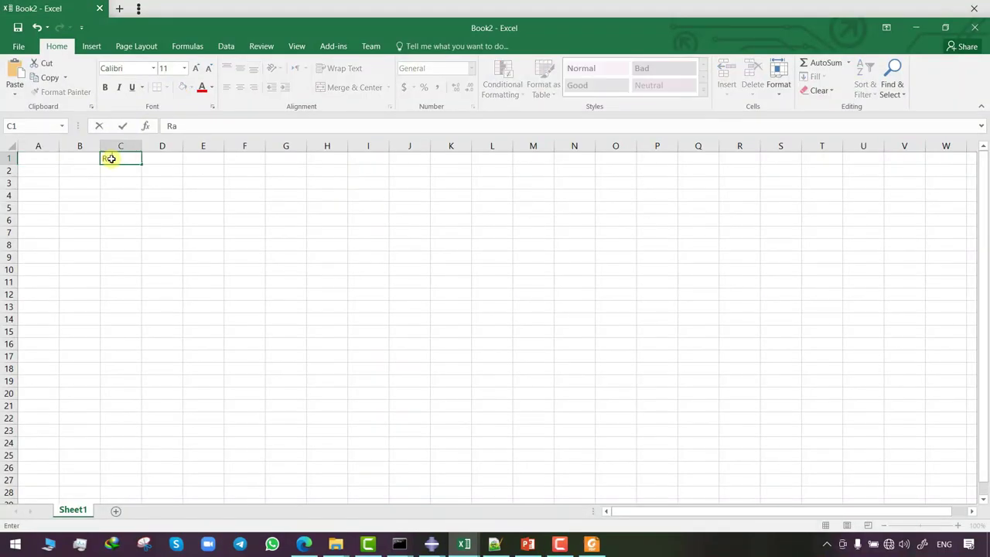
{"action": "type", "text": "dius (mm)"}
{"action": "key", "text": "Return"}
{"action": "type", "text": "55"}
{"action": "key", "text": "Return"}
{"action": "type", "text": "56"}
{"action": "left_click_drag", "start_coordinate": [125, 170], "coordinate": [125, 183]}
{"action": "left_click_drag", "start_coordinate": [141, 189], "coordinate": [146, 300]}
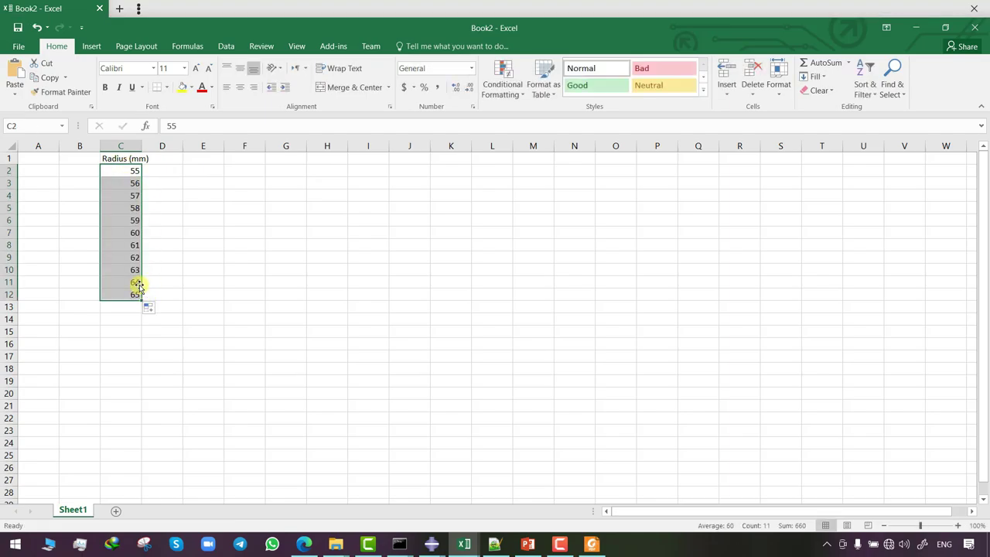
Add the 'Young modulus (Mpa)' header in A1, widen column A and centre the table.
{"action": "left_click", "coordinate": [43, 158]}
{"action": "type", "text": "Young m"}
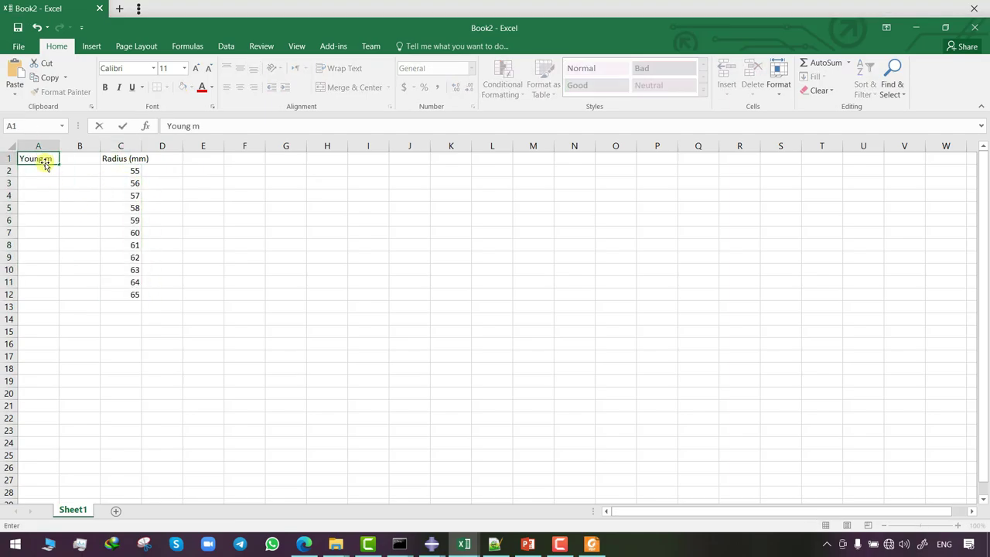
{"action": "type", "text": "odulus (Mpa)"}
{"action": "key", "text": "Return"}
{"action": "left_click_drag", "start_coordinate": [59, 145], "coordinate": [194, 292]}
{"action": "key", "text": "alt+h"}
{"action": "key", "text": "a"}
{"action": "key", "text": "c"}
Fill column A with the formula =70000+C2^2*60 down to row 12.
{"action": "left_click", "coordinate": [67, 171]}
{"action": "type", "text": "=70000+"}
{"action": "left_click", "coordinate": [191, 171]}
{"action": "type", "text": "^"}
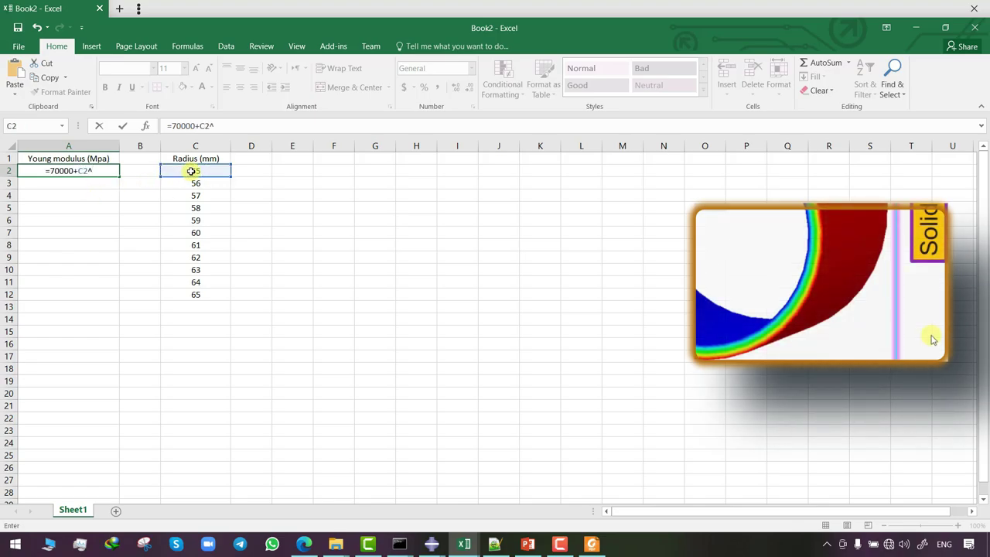
{"action": "type", "text": "2*60"}
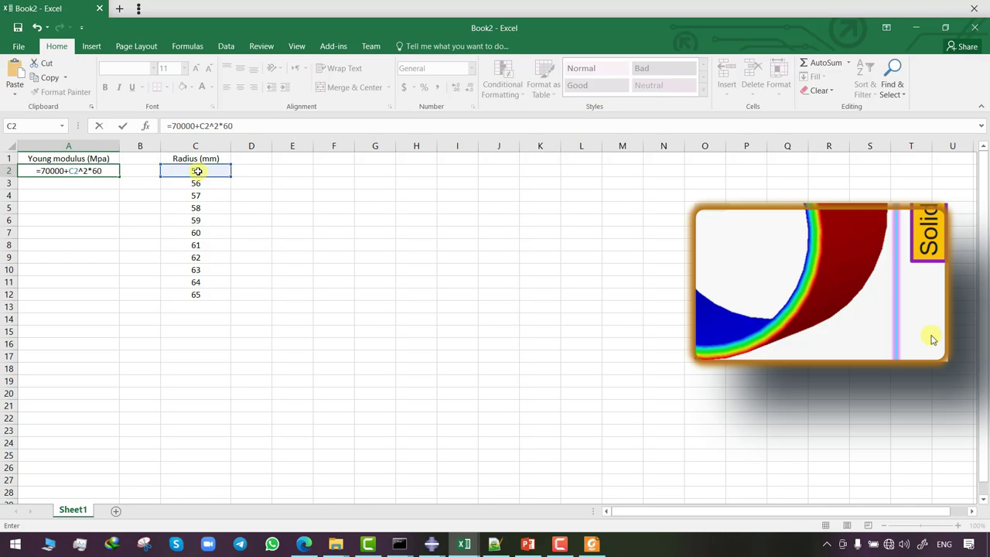
{"action": "key", "text": "Return"}
{"action": "left_click", "coordinate": [51, 175]}
{"action": "left_click_drag", "start_coordinate": [119, 177], "coordinate": [121, 303]}
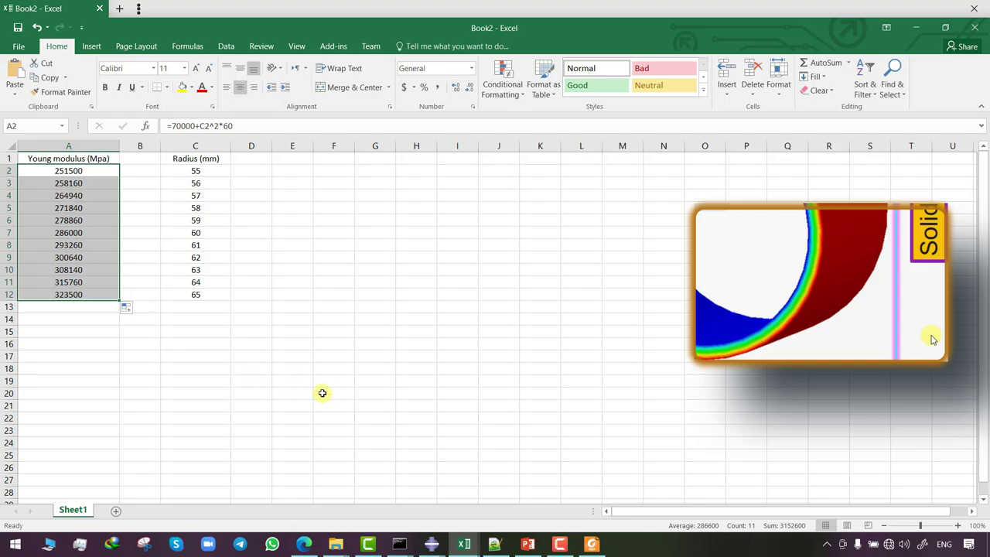
Add a 'Possions ratio' column of 0.3 and paste rows A2:C12 into the elastic data table.
{"action": "left_click_drag", "start_coordinate": [160, 146], "coordinate": [178, 145]}
{"action": "left_click", "coordinate": [144, 160]}
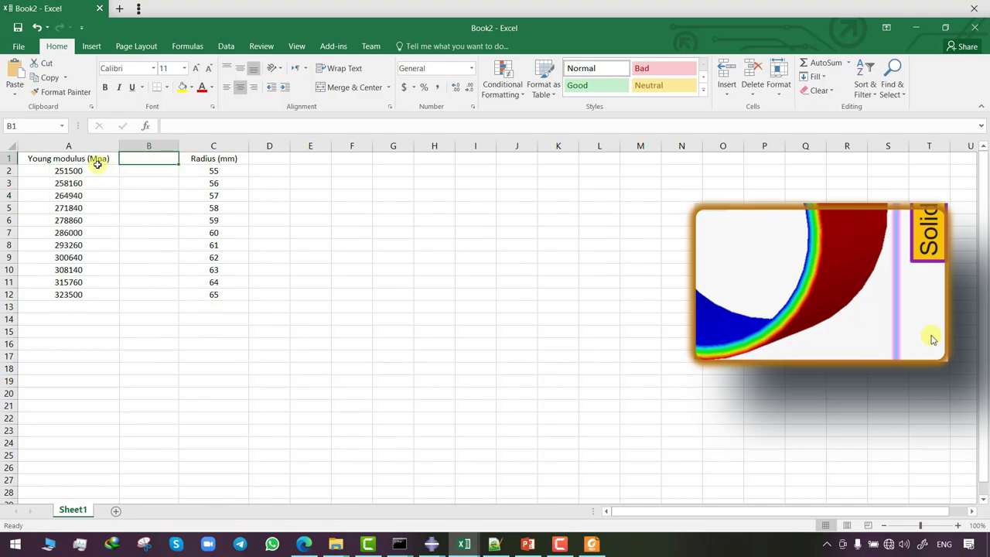
{"action": "type", "text": "Possions ratio"}
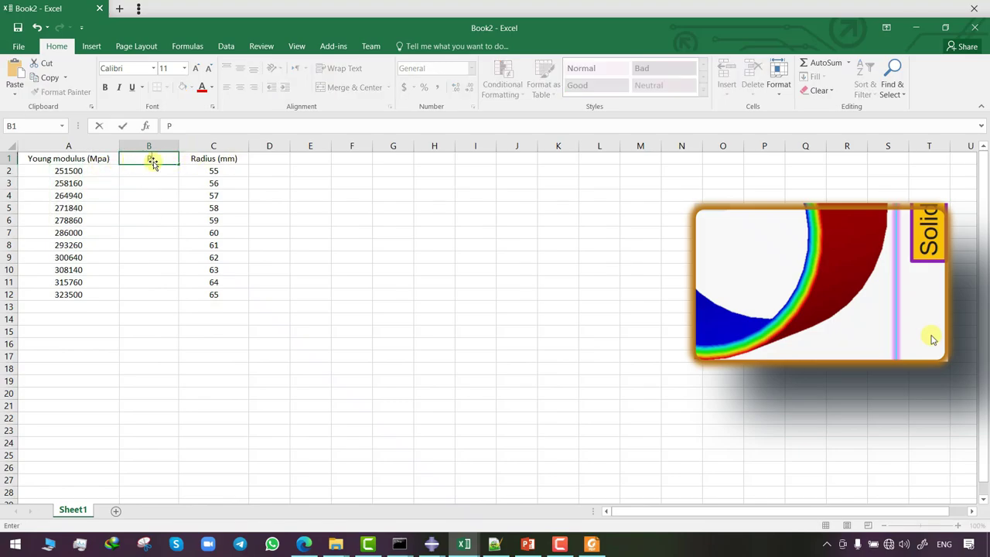
{"action": "key", "text": "Return"}
{"action": "type", "text": "0.3"}
{"action": "left_click", "coordinate": [169, 177]}
{"action": "left_click_drag", "start_coordinate": [177, 176], "coordinate": [179, 295]}
{"action": "left_click_drag", "start_coordinate": [62, 170], "coordinate": [207, 292]}
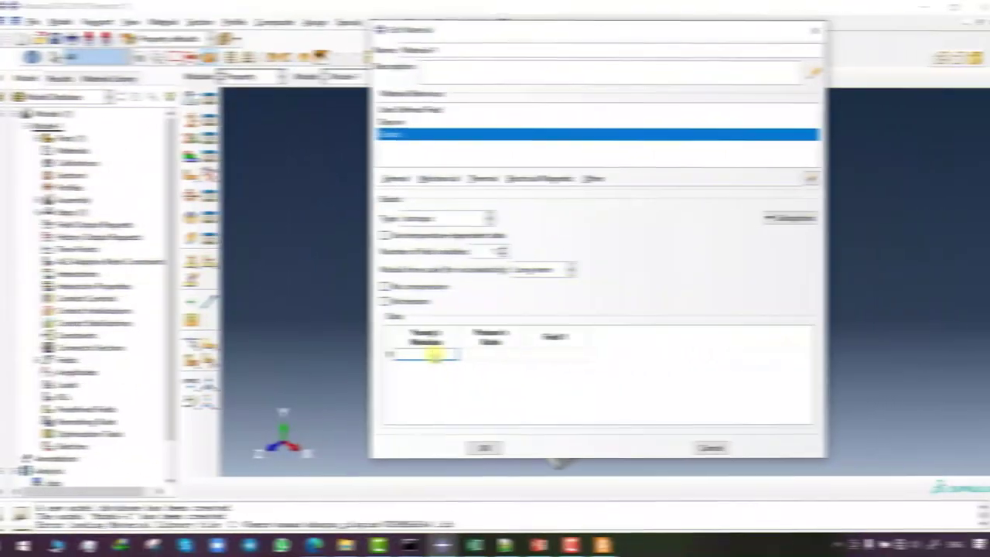
{"action": "key", "text": "ctrl+v"}
Save Material-1 and create a solid homogeneous section, Section-1.
{"action": "scroll", "coordinate": [654, 384], "scroll_direction": "down", "scroll_amount": 3}
{"action": "scroll", "coordinate": [654, 386], "scroll_direction": "up", "scroll_amount": 3}
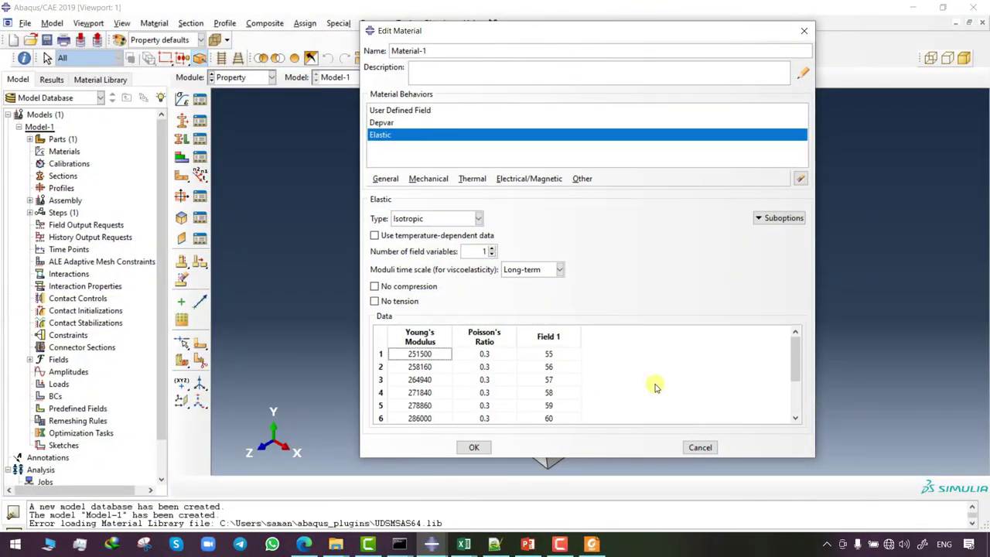
{"action": "left_click", "coordinate": [474, 447]}
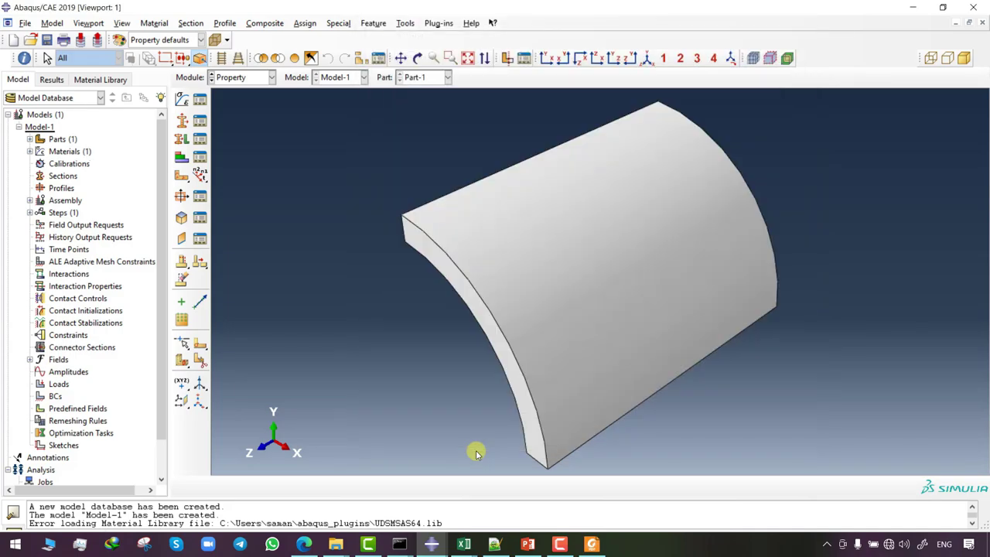
{"action": "left_click", "coordinate": [181, 122]}
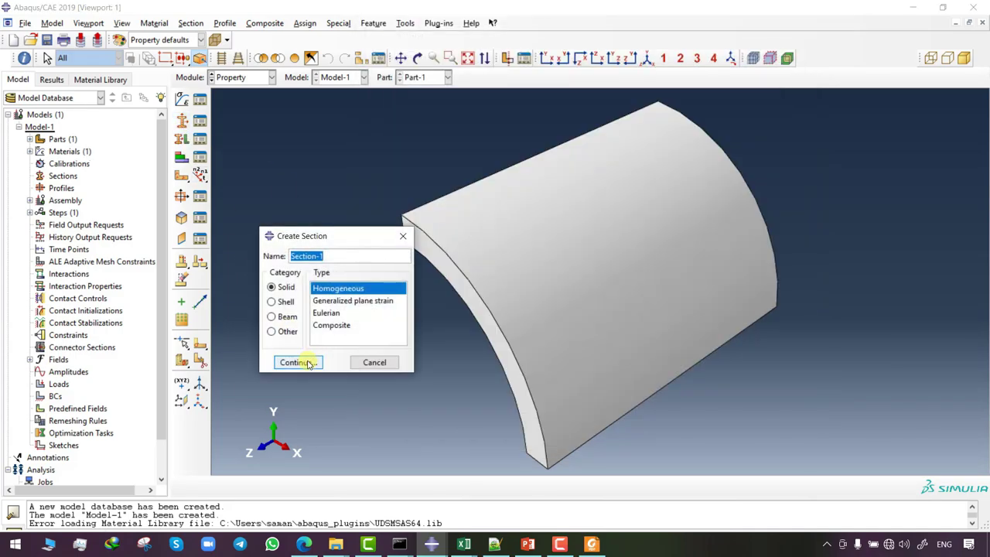
{"action": "left_click", "coordinate": [296, 362]}
{"action": "left_click", "coordinate": [49, 181]}
Assign Section-1 to the whole quarter-ring part.
{"action": "left_click", "coordinate": [181, 138]}
{"action": "left_click_drag", "start_coordinate": [239, 126], "coordinate": [643, 378]}
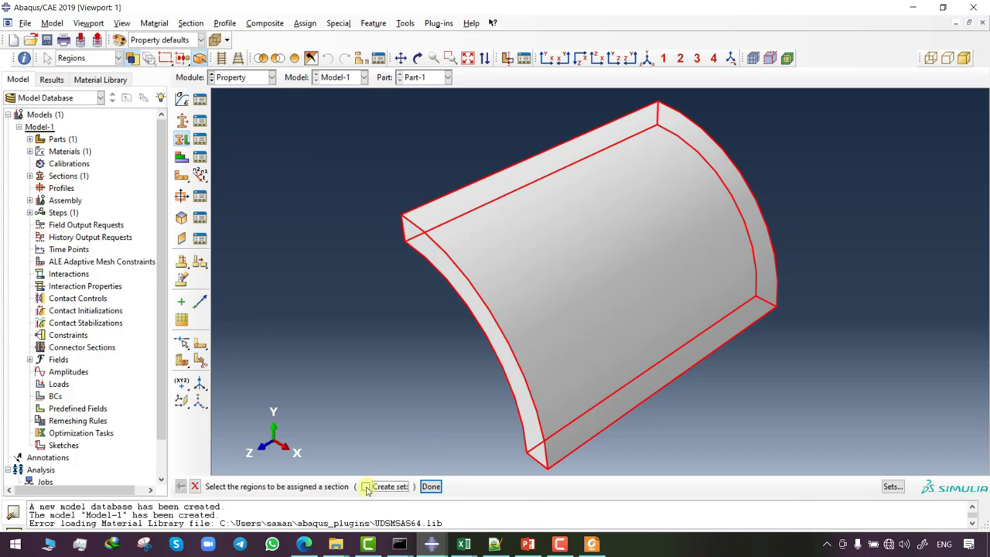
{"action": "middle_click", "coordinate": [366, 488]}
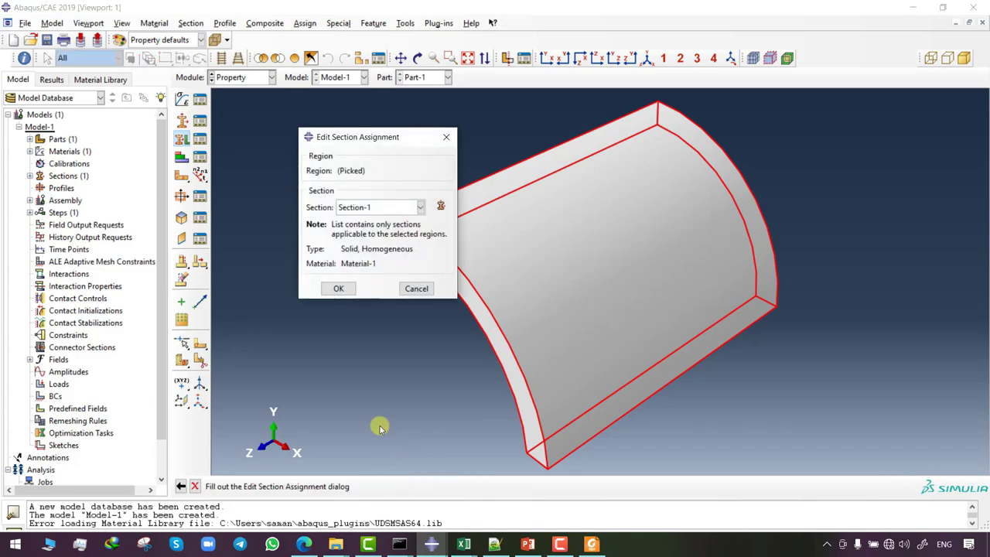
{"action": "left_click", "coordinate": [338, 288]}
In the Assembly module, create a dependent instance of Part-1.
{"action": "left_click", "coordinate": [239, 77]}
{"action": "left_click", "coordinate": [232, 115]}
{"action": "left_click", "coordinate": [181, 99]}
{"action": "left_click", "coordinate": [134, 452]}
{"action": "left_click", "coordinate": [250, 78]}
{"action": "left_click", "coordinate": [250, 115]}
{"action": "left_click_drag", "start_coordinate": [515, 340], "coordinate": [503, 318], "text": "ctrl+alt"}
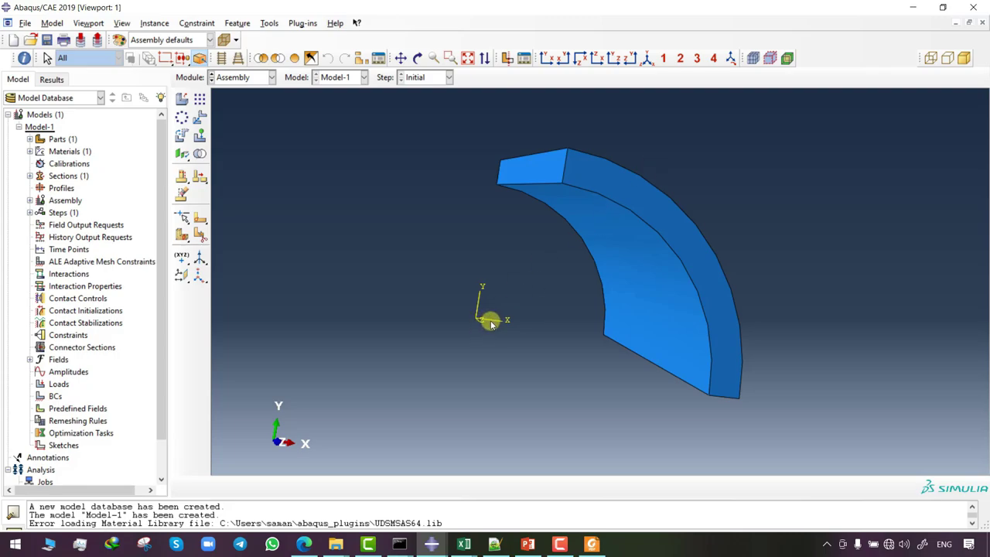
In the Step module, create Step-1 as a Static, General step.
{"action": "mouse_move", "coordinate": [497, 316]}
{"action": "left_mouse_down", "text": "ctrl+alt"}
{"action": "mouse_move", "coordinate": [528, 329]}
{"action": "mouse_move", "coordinate": [482, 318]}
{"action": "left_mouse_up", "text": "ctrl+alt"}
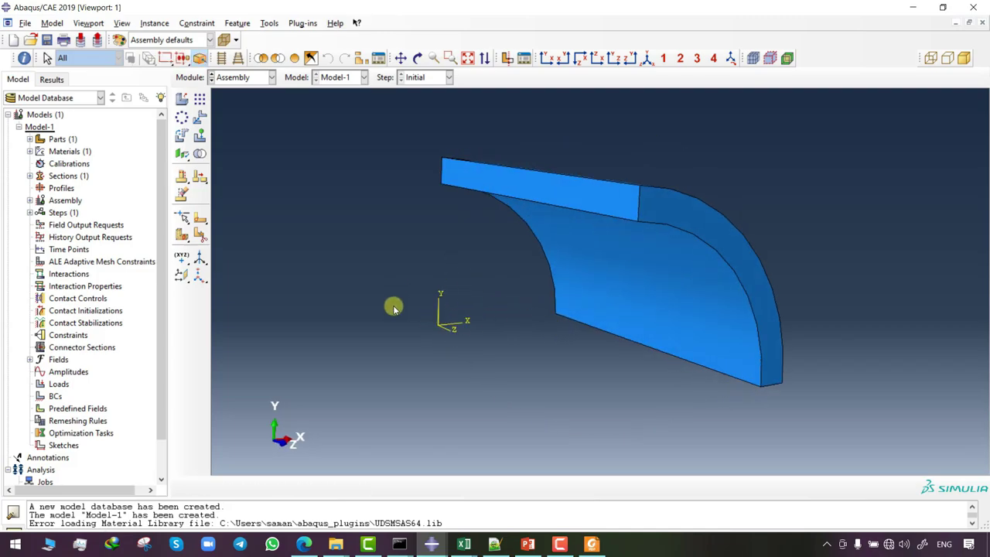
{"action": "left_click", "coordinate": [243, 78]}
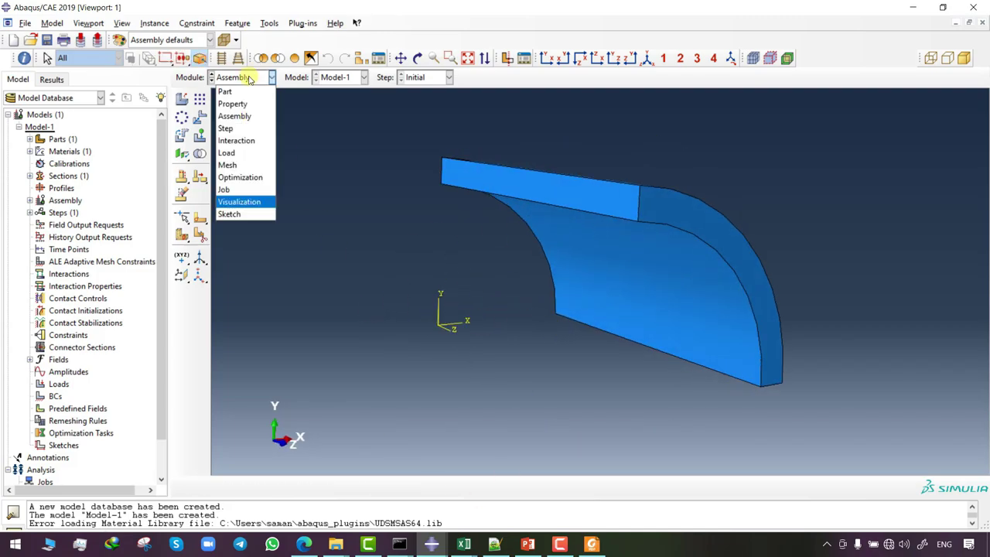
{"action": "left_click", "coordinate": [246, 127]}
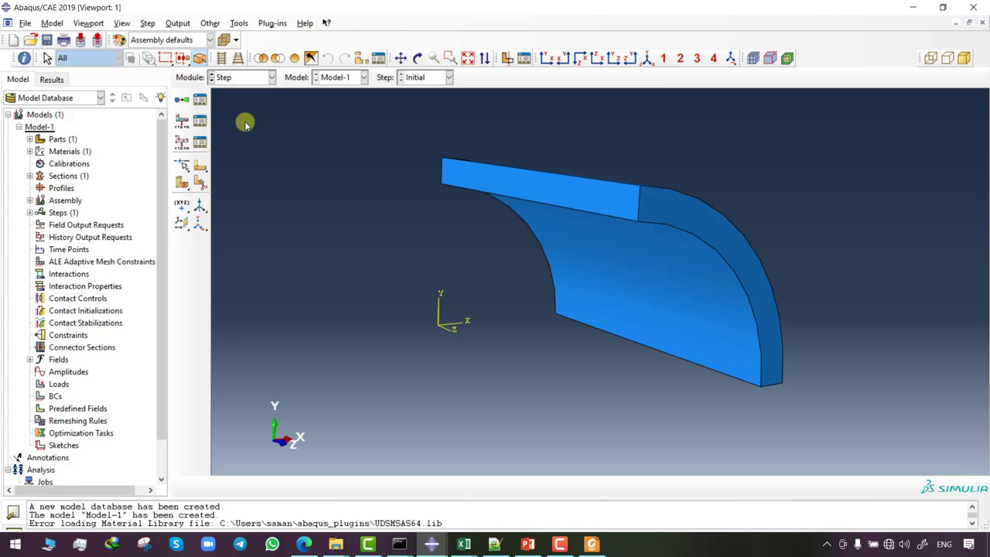
{"action": "left_click", "coordinate": [181, 102]}
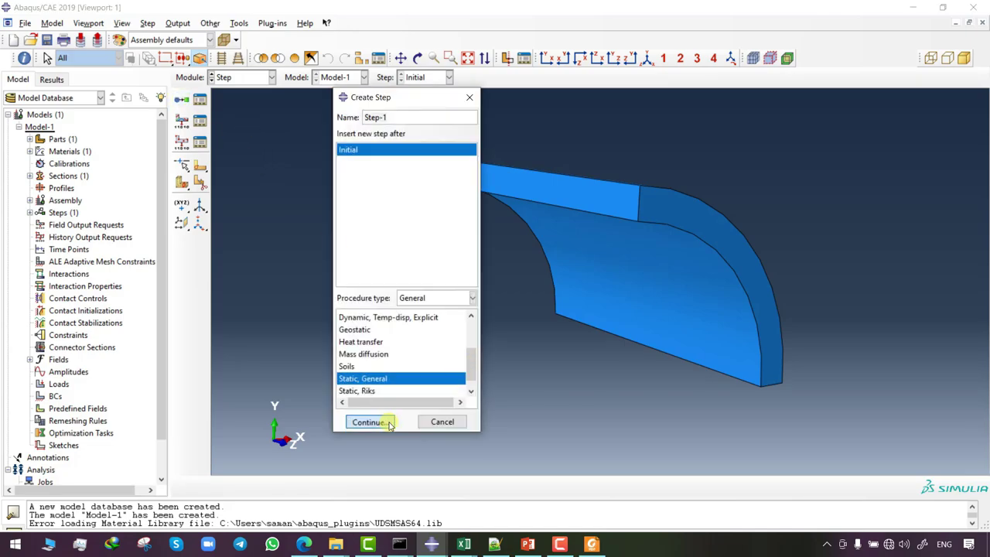
{"action": "left_click", "coordinate": [370, 419]}
{"action": "left_click", "coordinate": [471, 458]}
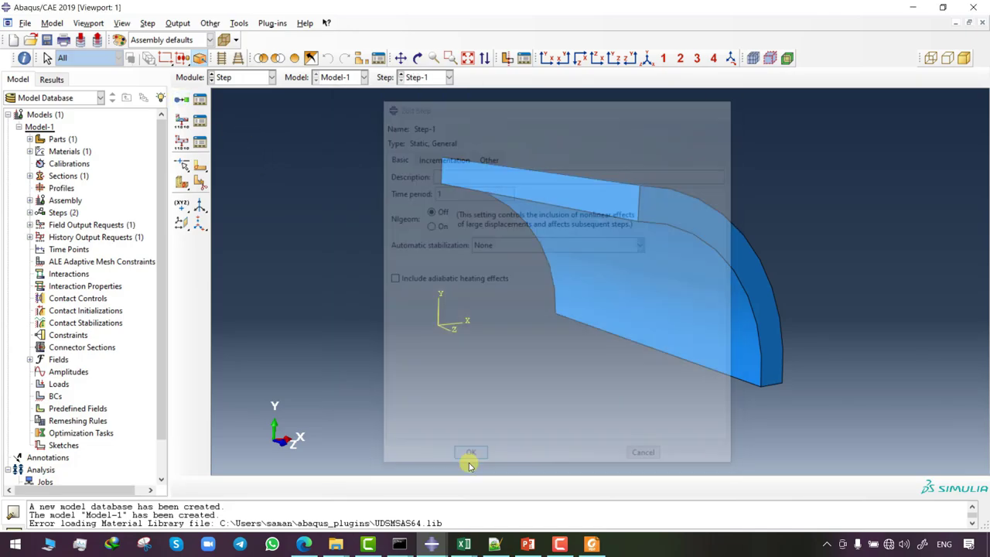
Add SDV and FV to field output request F-Output-1, then go to the Load module.
{"action": "left_click", "coordinate": [240, 78]}
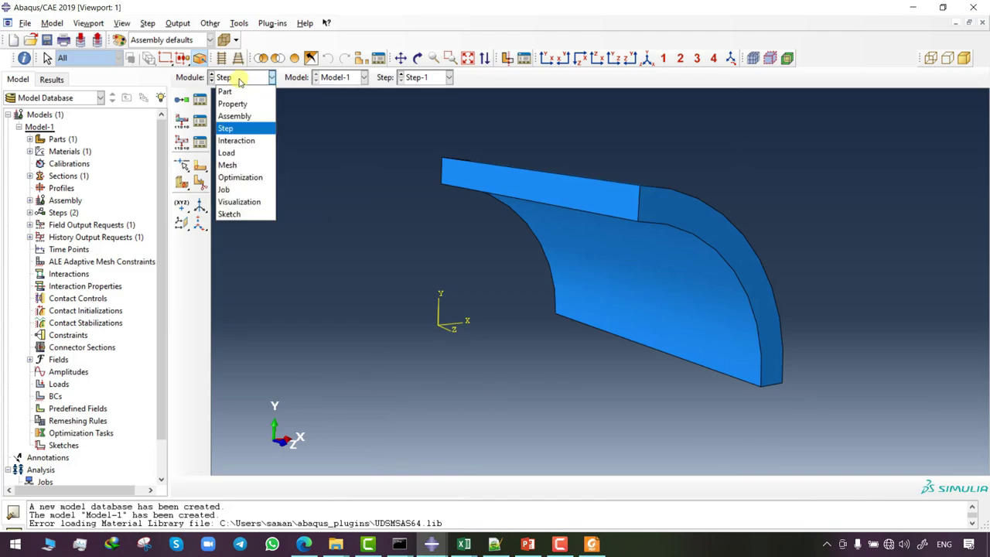
{"action": "left_click", "coordinate": [239, 79]}
{"action": "left_click", "coordinate": [199, 120]}
{"action": "left_click", "coordinate": [295, 109]}
{"action": "scroll", "coordinate": [398, 287], "scroll_direction": "down", "scroll_amount": 2}
{"action": "left_click", "coordinate": [209, 317]}
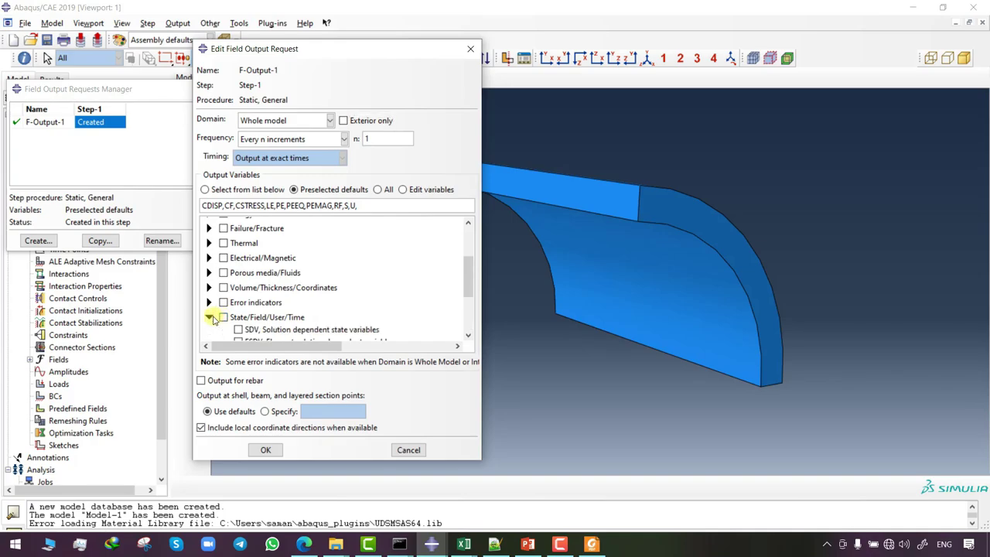
{"action": "scroll", "coordinate": [224, 310], "scroll_direction": "down", "scroll_amount": 2}
{"action": "left_click", "coordinate": [238, 231]}
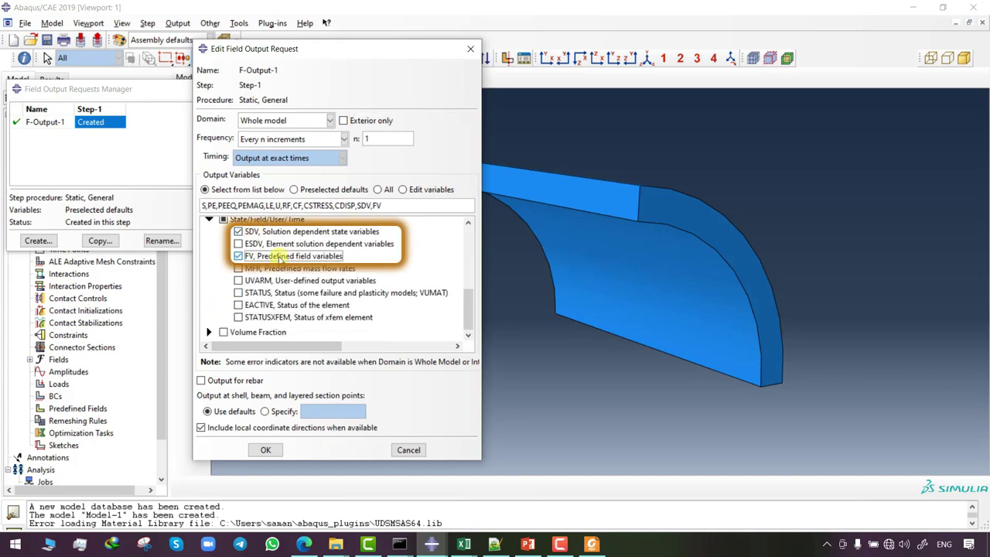
{"action": "left_click", "coordinate": [278, 256]}
{"action": "left_click", "coordinate": [266, 449]}
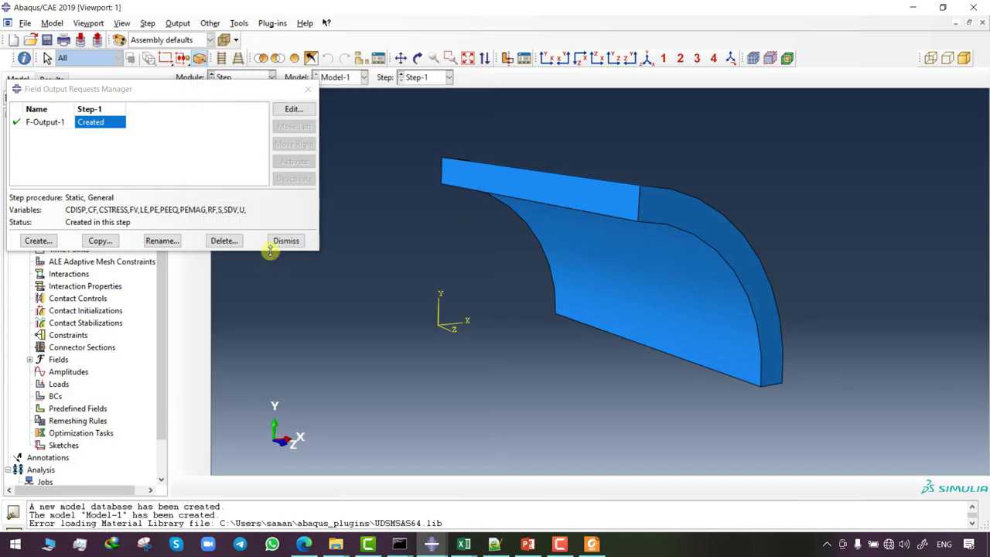
{"action": "left_click", "coordinate": [276, 241]}
{"action": "left_click", "coordinate": [258, 77]}
{"action": "left_click", "coordinate": [262, 152]}
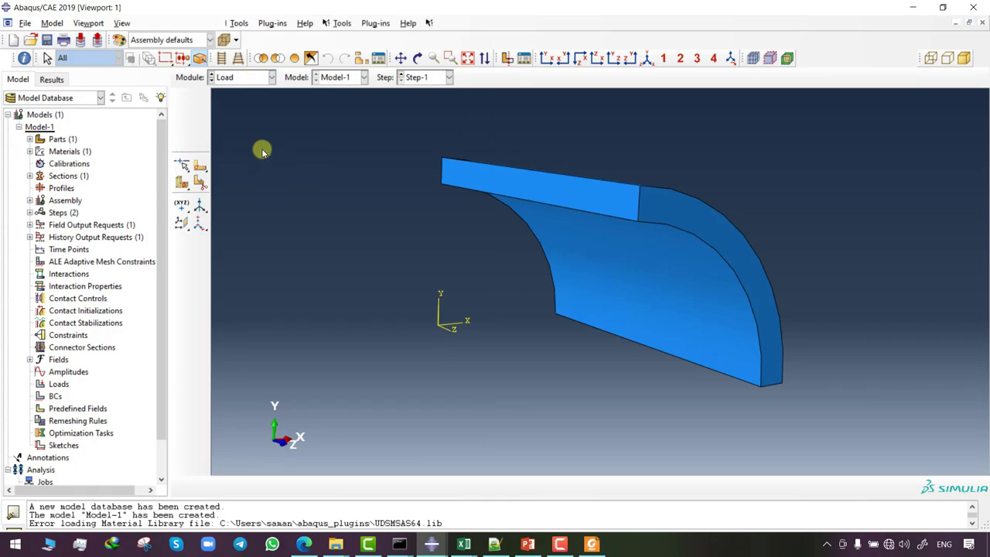
Apply an X-symmetry (XSYMM) boundary condition BC-1 to the top cut face.
{"action": "left_click", "coordinate": [188, 99]}
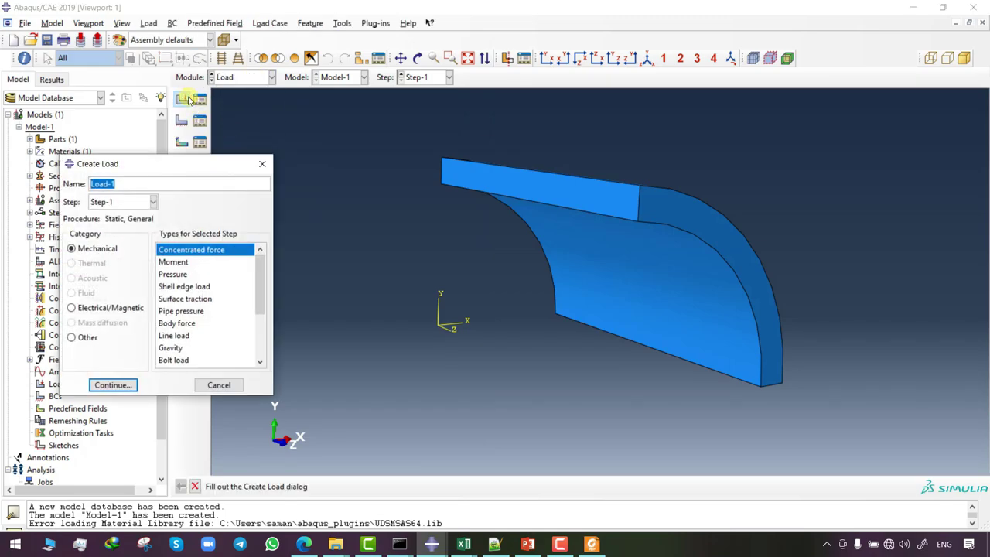
{"action": "left_click", "coordinate": [176, 274]}
{"action": "left_click", "coordinate": [219, 385]}
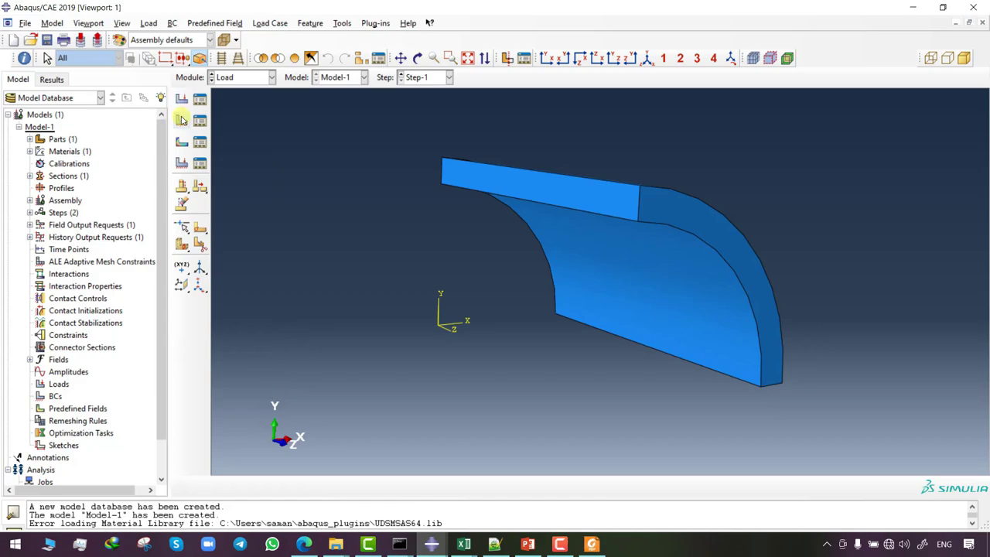
{"action": "left_click", "coordinate": [181, 119]}
{"action": "left_click", "coordinate": [65, 290]}
{"action": "left_click", "coordinate": [576, 184]}
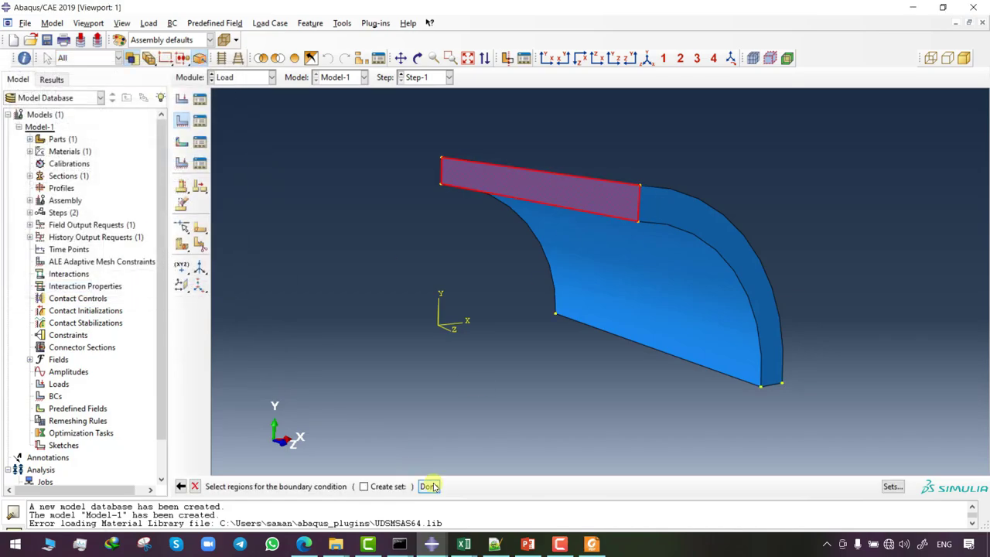
{"action": "left_click", "coordinate": [428, 486]}
{"action": "left_click_drag", "start_coordinate": [657, 245], "coordinate": [636, 298], "text": "ctrl+alt"}
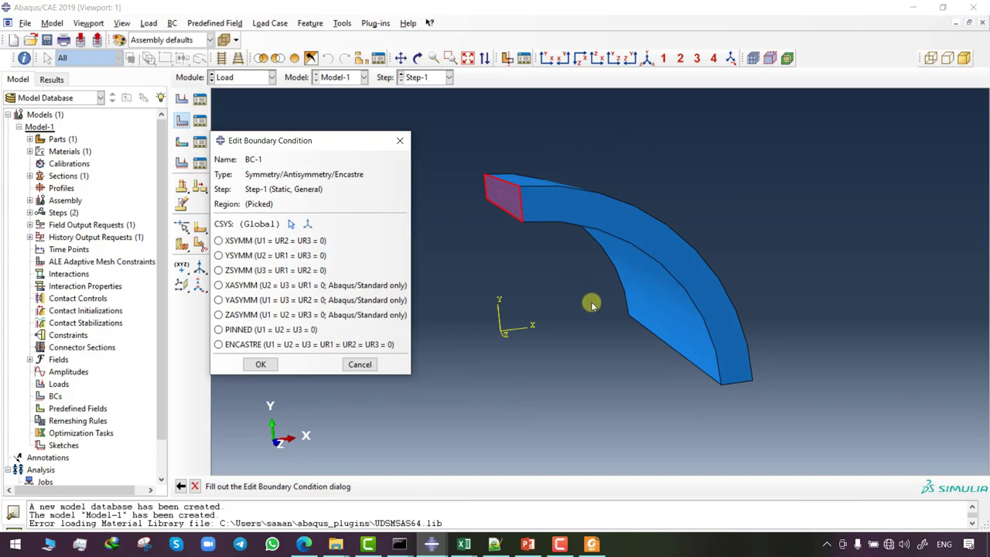
{"action": "left_click", "coordinate": [288, 241]}
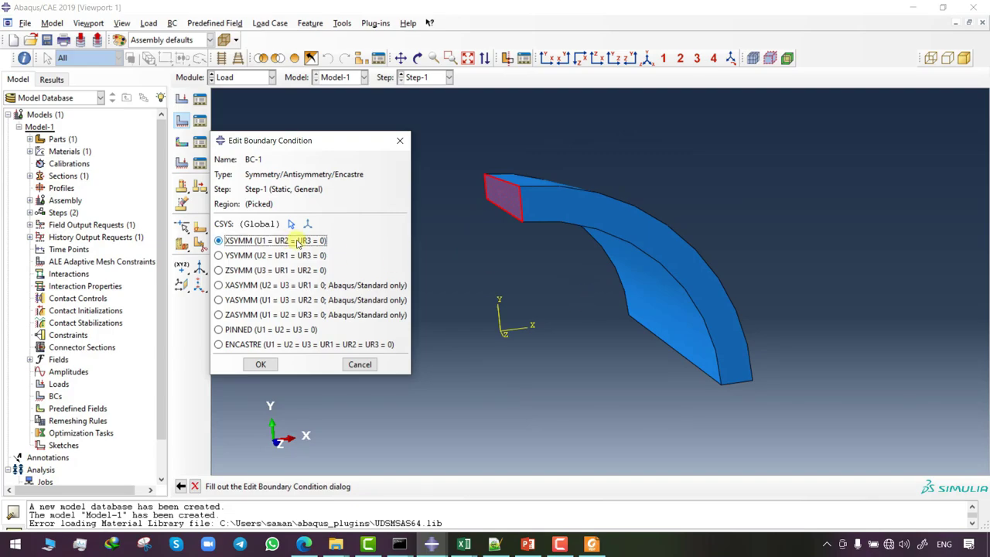
{"action": "left_click", "coordinate": [260, 364]}
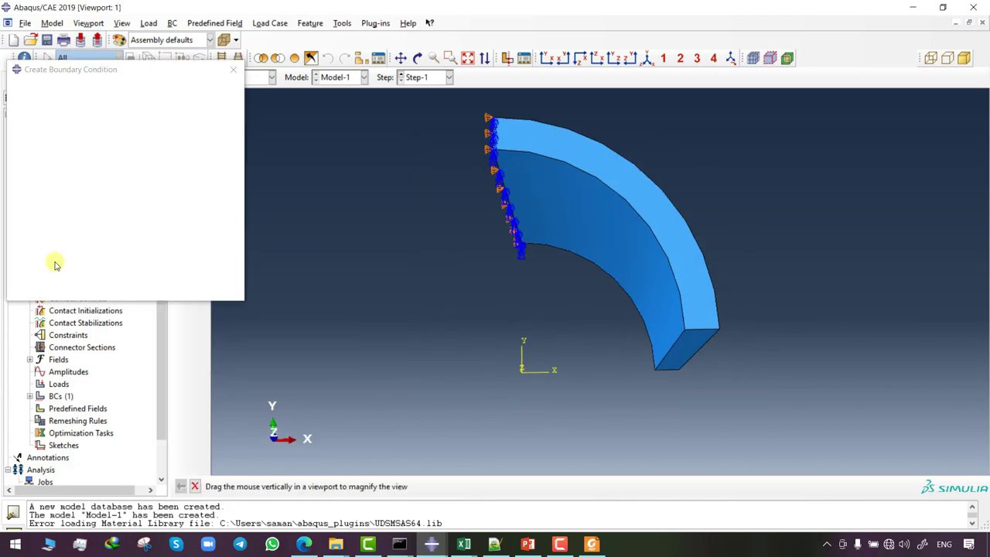
Apply a Y-symmetry (YSYMM) boundary condition BC-2 to the end face.
{"action": "left_click", "coordinate": [67, 291]}
{"action": "left_click", "coordinate": [685, 348]}
{"action": "left_click", "coordinate": [427, 486]}
{"action": "left_click", "coordinate": [218, 255]}
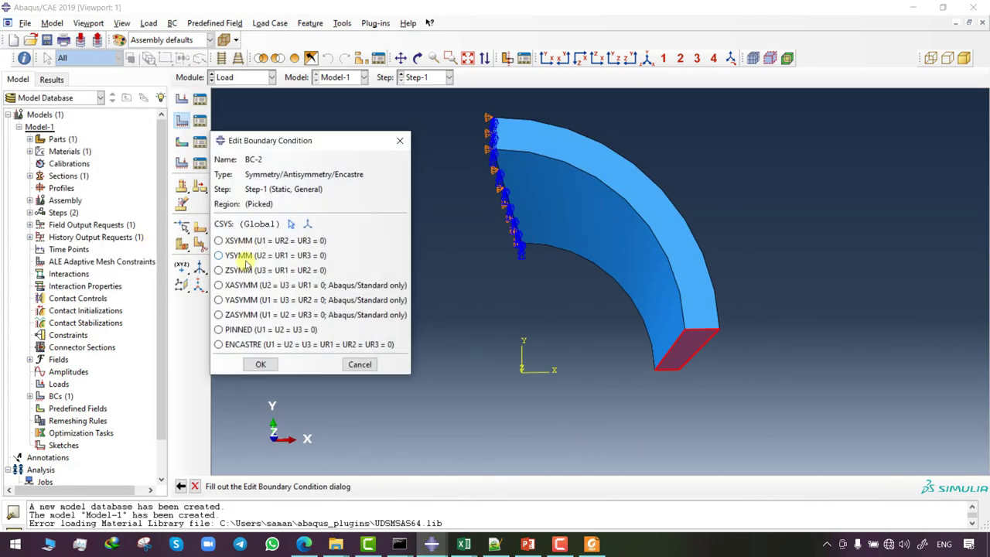
{"action": "left_click", "coordinate": [262, 365]}
Restrain U3 on the curved edge with displacement boundary condition BC-3.
{"action": "left_click_drag", "start_coordinate": [565, 203], "coordinate": [502, 305], "text": "ctrl+alt"}
{"action": "left_click", "coordinate": [136, 165]}
{"action": "left_click", "coordinate": [66, 290]}
{"action": "left_click", "coordinate": [445, 277]}
{"action": "left_click", "coordinate": [428, 487]}
{"action": "left_click", "coordinate": [15, 340]}
{"action": "left_click", "coordinate": [48, 461]}
Create Load-1, a 0.7 pressure on the ring's inner face, then move to the Mesh module.
{"action": "left_click", "coordinate": [181, 98]}
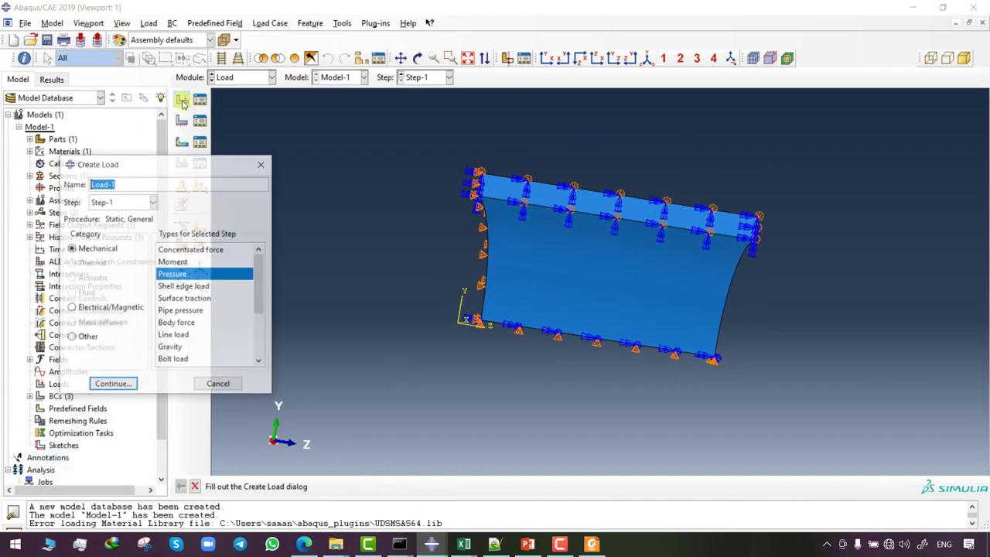
{"action": "left_click", "coordinate": [113, 384]}
{"action": "left_click", "coordinate": [530, 293]}
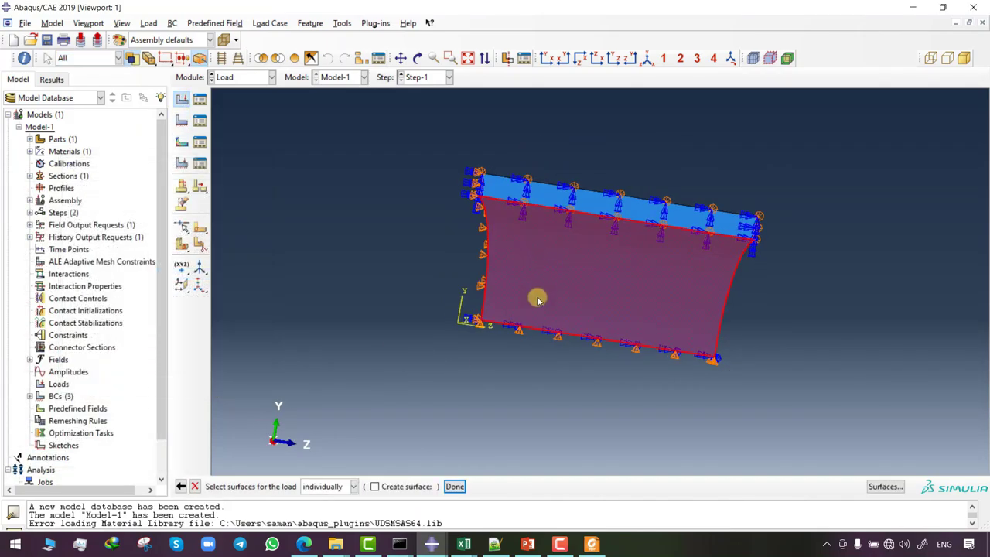
{"action": "left_click", "coordinate": [461, 485]}
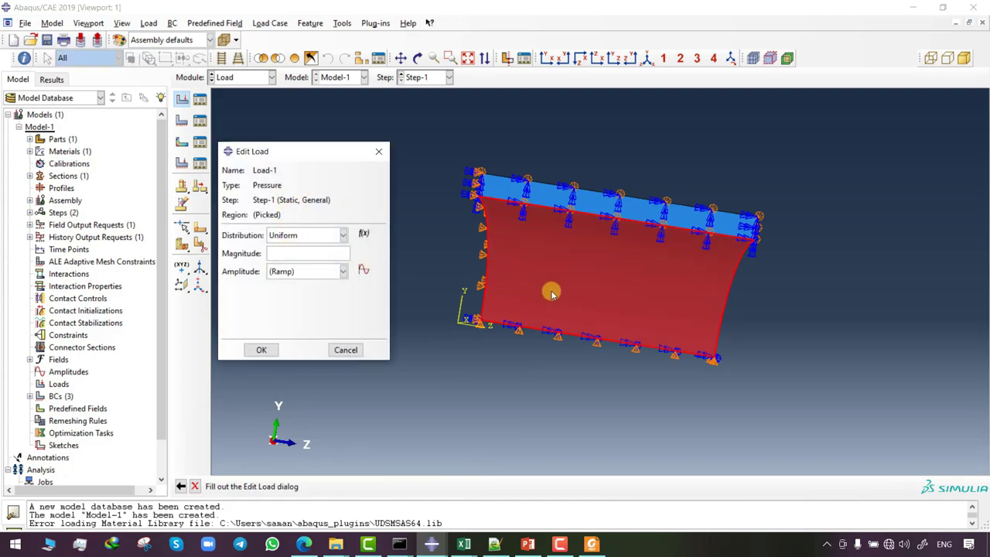
{"action": "left_click_drag", "start_coordinate": [585, 280], "coordinate": [428, 302], "text": "ctrl+alt"}
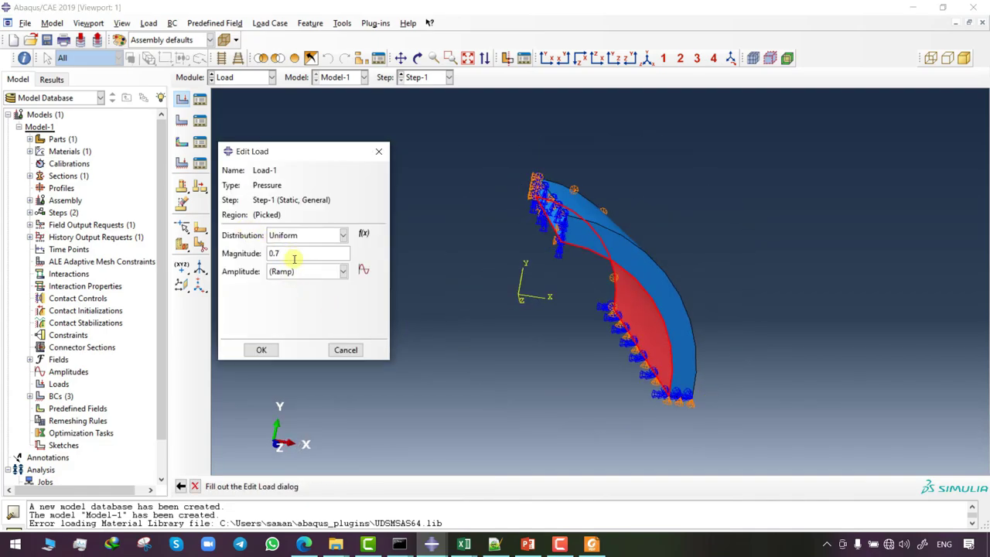
{"action": "left_click", "coordinate": [261, 350]}
{"action": "left_click", "coordinate": [234, 77]}
{"action": "left_click", "coordinate": [240, 164]}
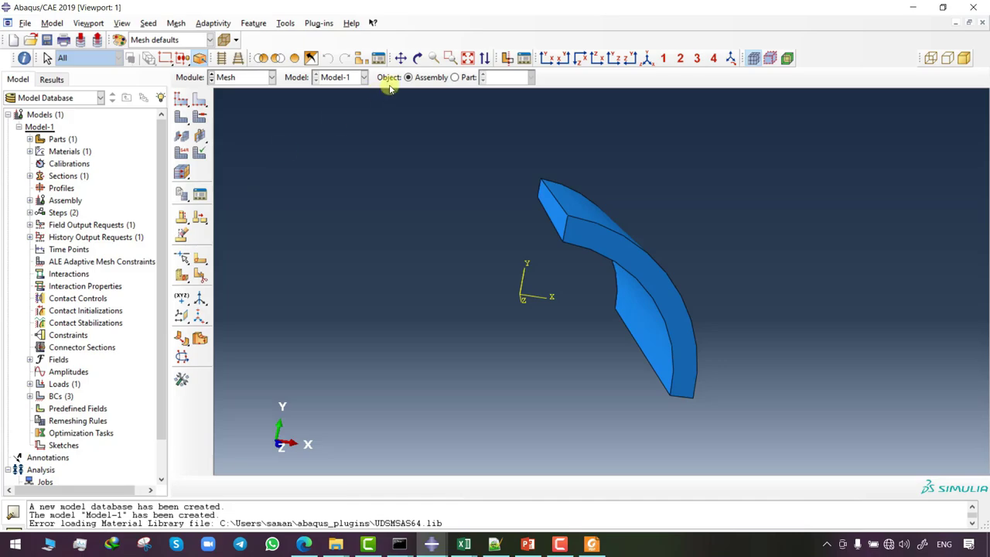
Seed the part with the default global size and give the thickness edge 7 elements.
{"action": "left_click", "coordinate": [455, 77]}
{"action": "left_click", "coordinate": [181, 99]}
{"action": "left_click", "coordinate": [300, 292]}
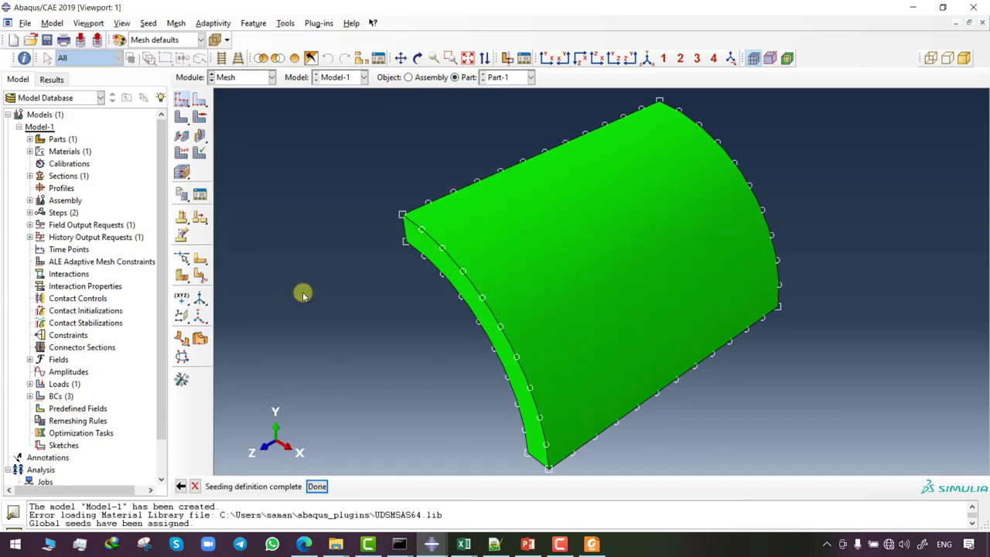
{"action": "left_click", "coordinate": [199, 99]}
{"action": "scroll", "coordinate": [402, 232], "scroll_direction": "up", "scroll_amount": 3}
{"action": "left_click", "coordinate": [405, 236]}
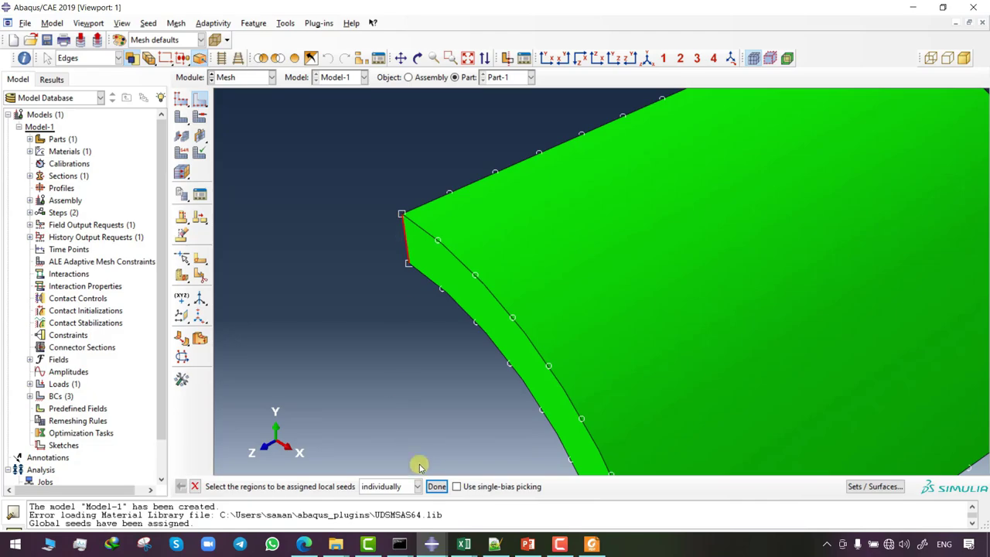
{"action": "left_click", "coordinate": [436, 486]}
{"action": "left_click", "coordinate": [136, 164]}
{"action": "double_click", "coordinate": [190, 206]}
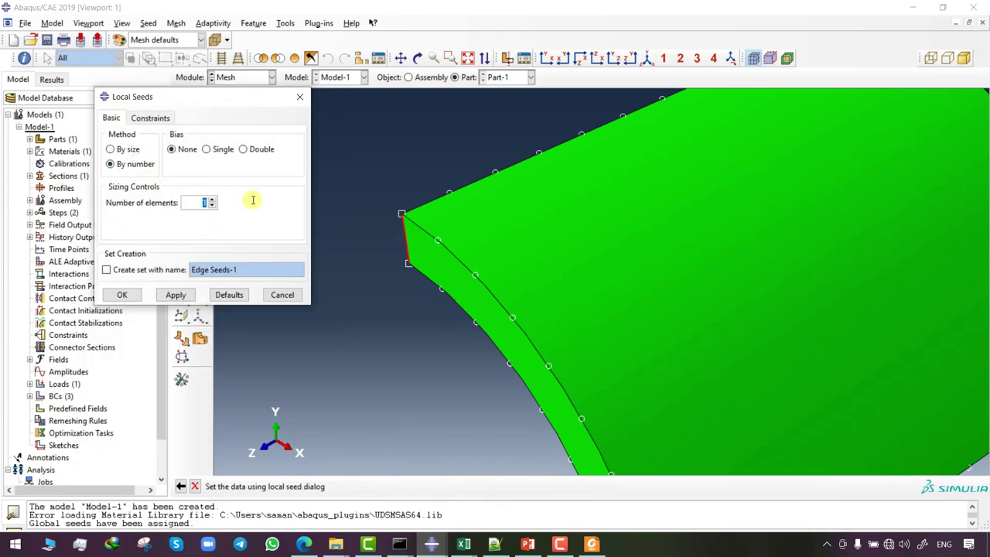
{"action": "type", "text": "7"}
{"action": "left_click", "coordinate": [121, 295]}
{"action": "scroll", "coordinate": [576, 316], "scroll_direction": "down", "scroll_amount": 5}
{"action": "scroll", "coordinate": [612, 268], "scroll_direction": "up", "scroll_amount": 2}
Mesh the part and switch the element type to full-integration C3D8.
{"action": "left_click", "coordinate": [181, 171]}
{"action": "left_click", "coordinate": [286, 486]}
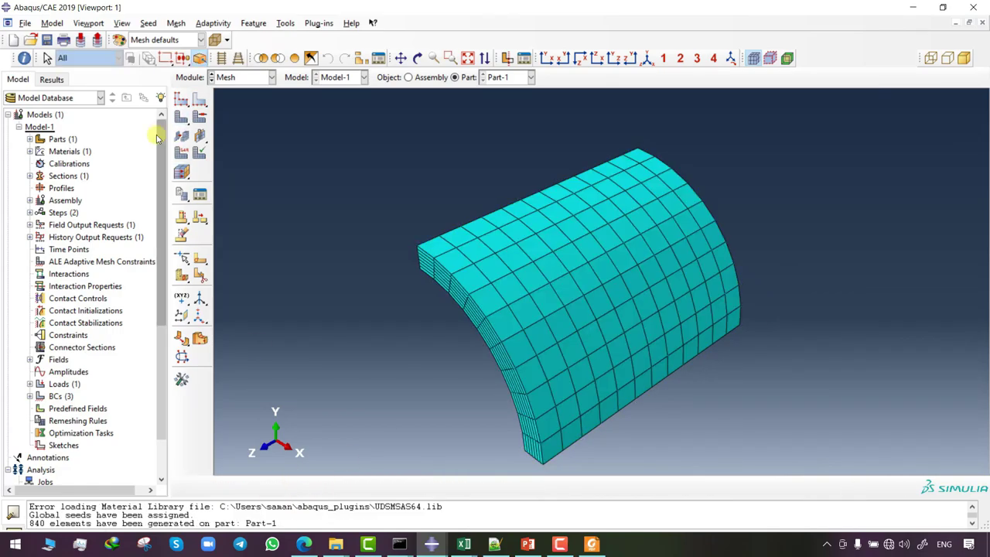
{"action": "left_click", "coordinate": [181, 152]}
{"action": "left_click", "coordinate": [350, 182]}
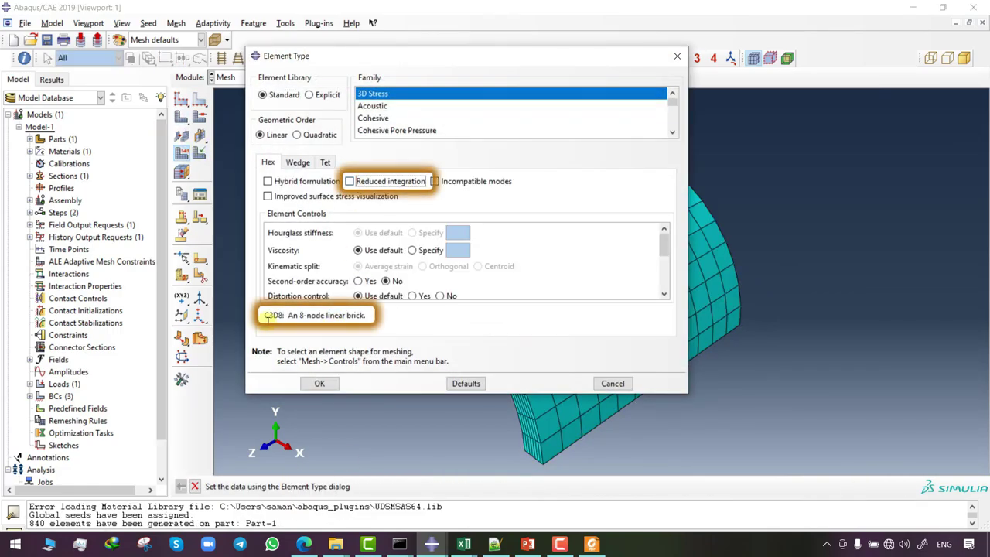
{"action": "left_click", "coordinate": [320, 381]}
Switch to the Job module and bring up the Job Manager.
{"action": "left_click", "coordinate": [238, 80]}
{"action": "left_click", "coordinate": [224, 189]}
{"action": "left_click", "coordinate": [199, 99]}
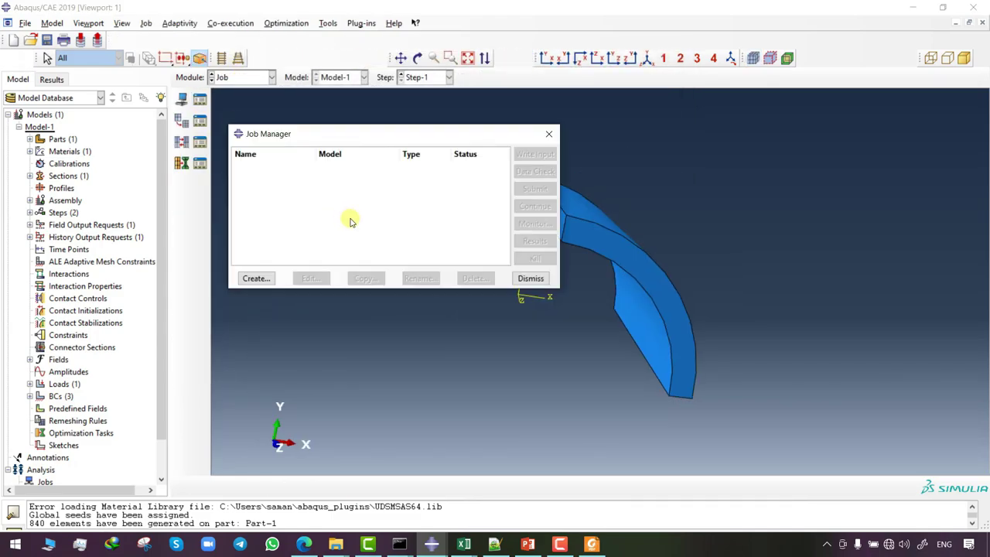
Create Job-1 and move its Edit Job dialog aside.
{"action": "left_click", "coordinate": [258, 280]}
{"action": "left_click", "coordinate": [150, 221]}
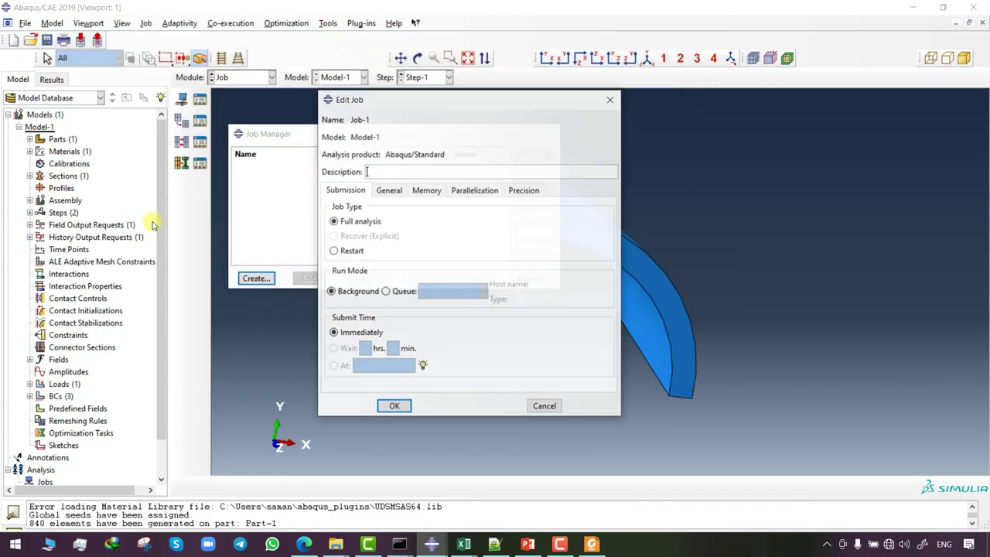
{"action": "left_click_drag", "start_coordinate": [386, 91], "coordinate": [334, 120]}
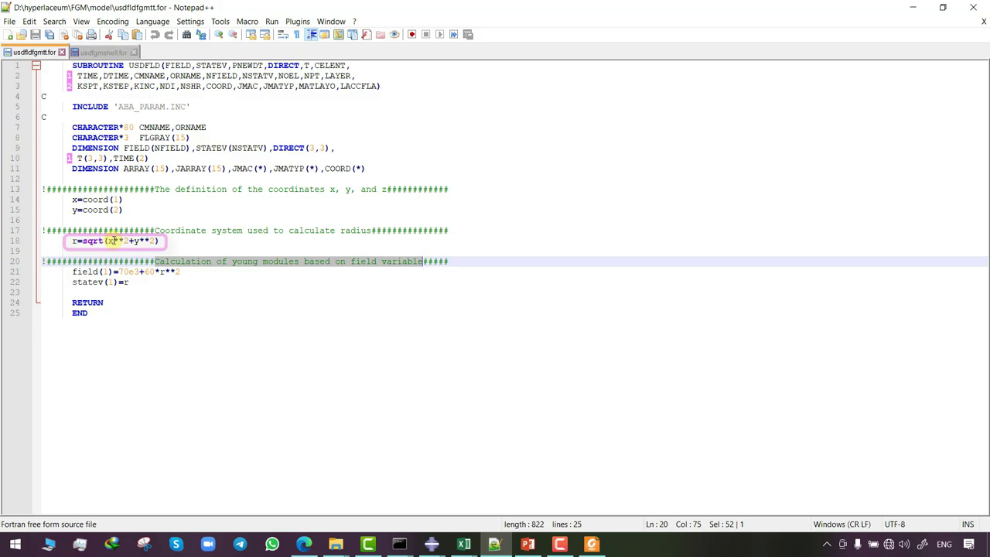
Check the field(1) modulus formula in usdfldfgmtt.for, then return to Abaqus.
{"action": "left_click", "coordinate": [189, 272]}
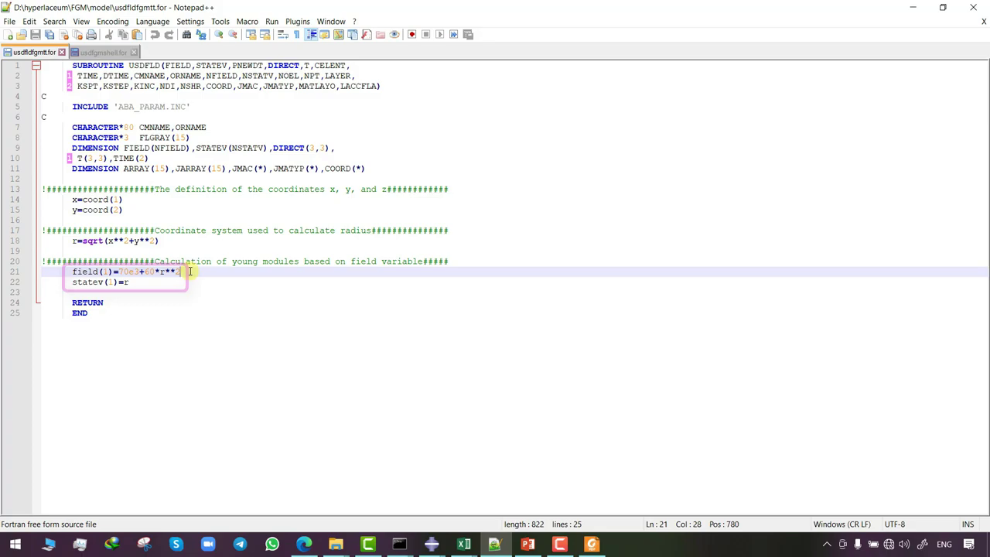
{"action": "mouse_move", "coordinate": [431, 543]}
{"action": "left_click", "coordinate": [499, 497]}
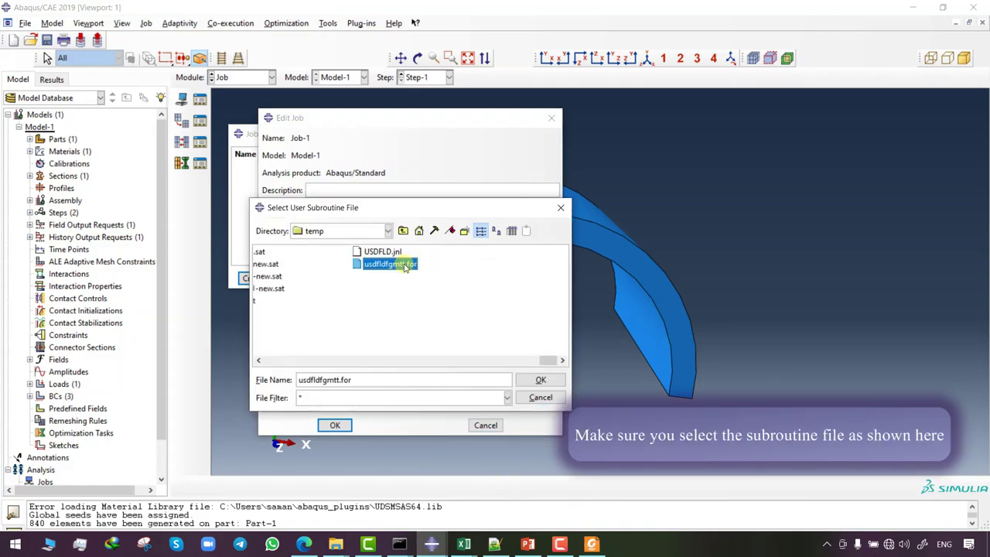
Set usdfldgmtt.for as Job-1's user subroutine, submit with overwrite, and show the contour results.
{"action": "double_click", "coordinate": [395, 264]}
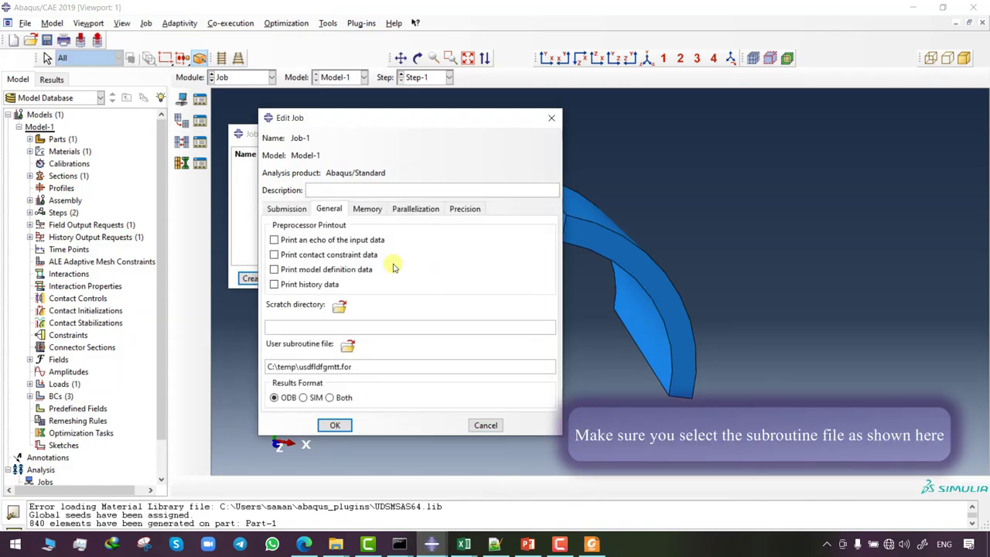
{"action": "left_click", "coordinate": [334, 425]}
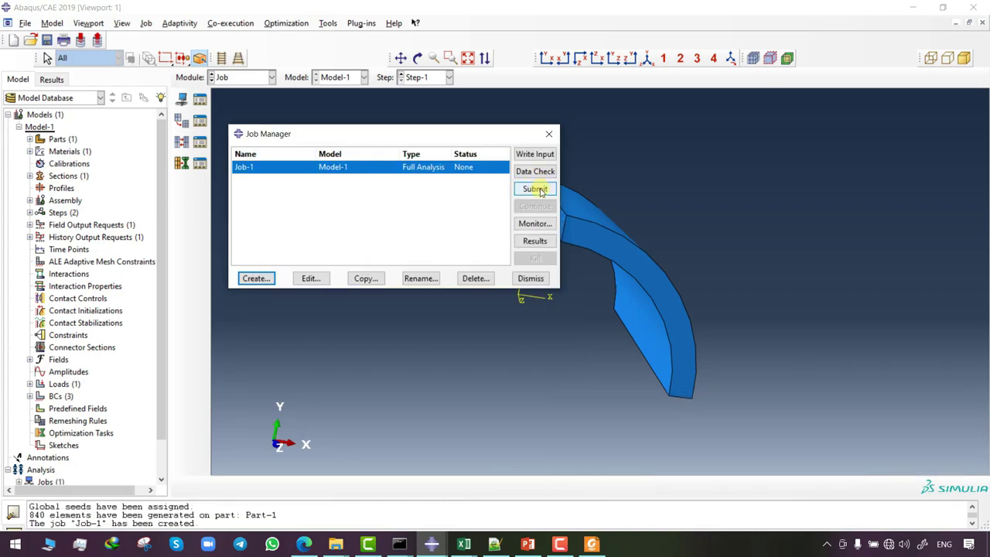
{"action": "left_click", "coordinate": [534, 190]}
{"action": "left_click", "coordinate": [118, 177]}
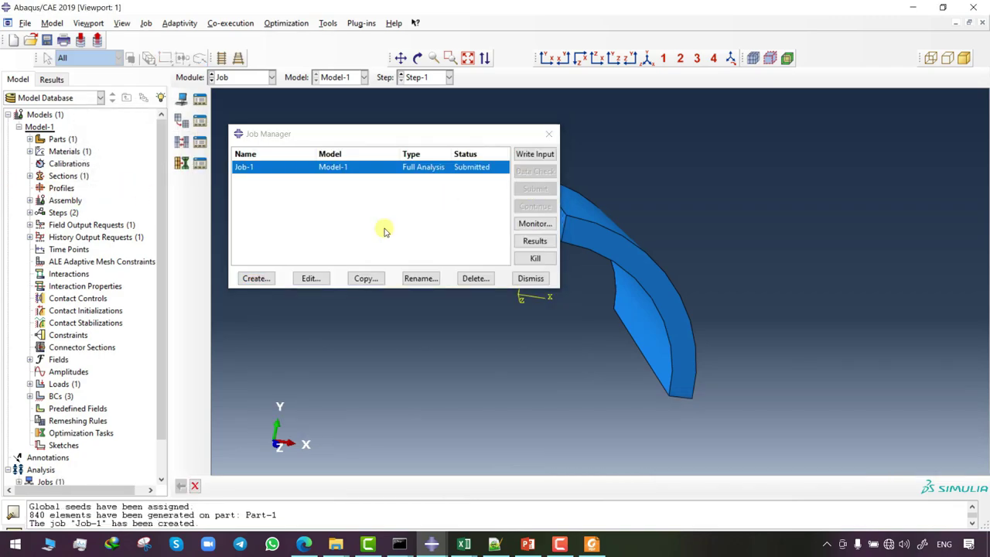
{"action": "left_click", "coordinate": [534, 242]}
{"action": "left_click", "coordinate": [183, 171]}
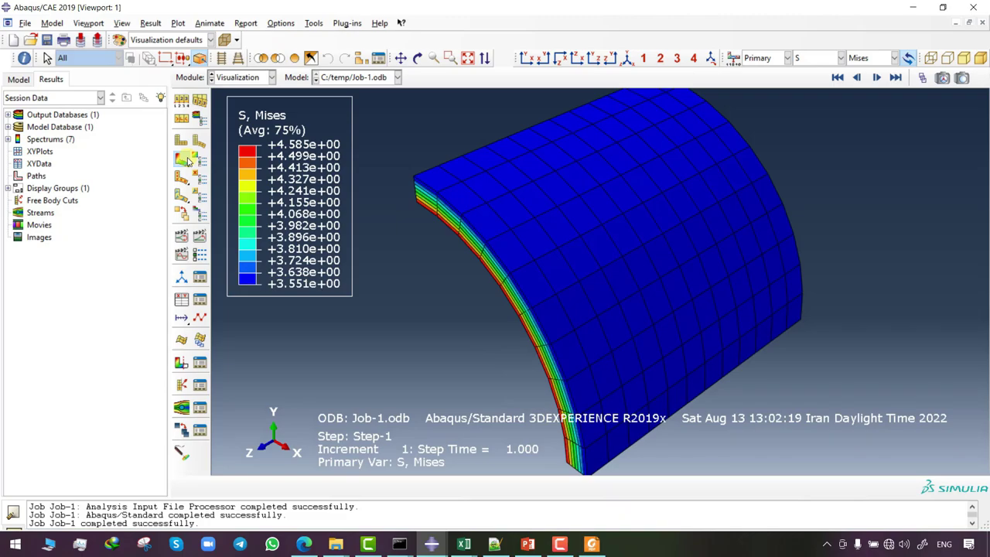
Rotate and pan the ring, then plot FV1 as the contour variable.
{"action": "left_click", "coordinate": [416, 57]}
{"action": "left_click_drag", "start_coordinate": [587, 255], "coordinate": [648, 287]}
{"action": "middle_click_drag", "start_coordinate": [650, 257], "coordinate": [519, 187], "text": "ctrl+alt"}
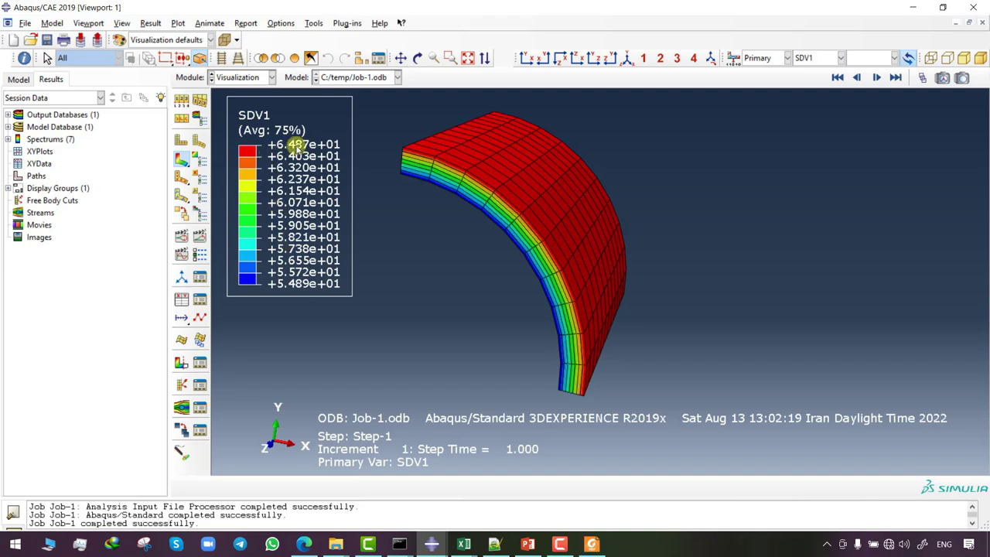
{"action": "left_click", "coordinate": [840, 58]}
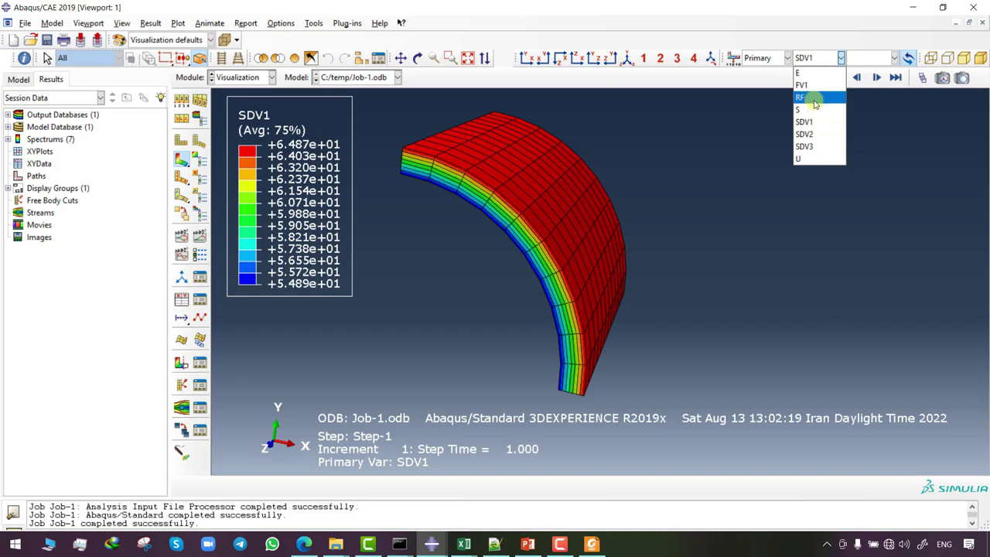
{"action": "left_click", "coordinate": [813, 85]}
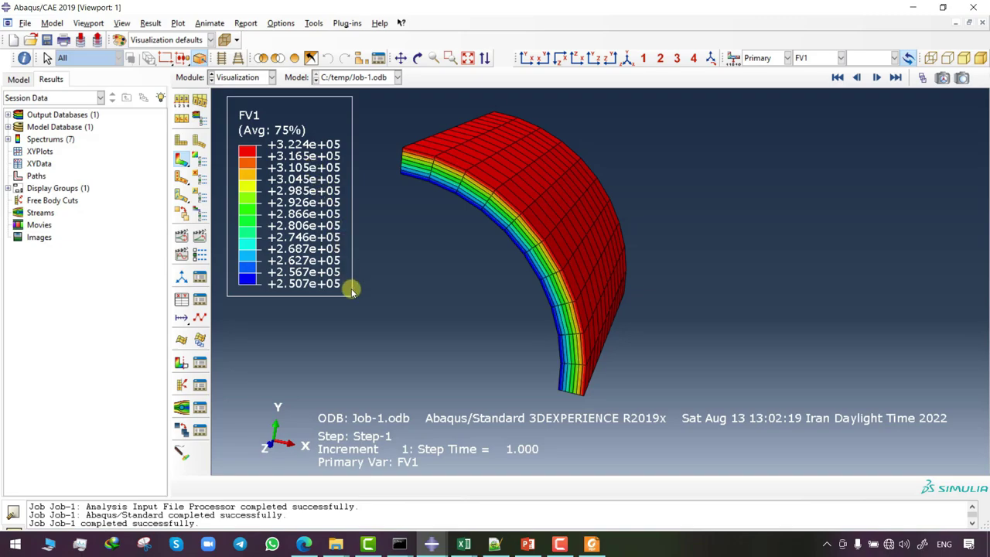
Define Path-1 as a node list of seven nodes along the ring's thickness edge.
{"action": "left_click", "coordinate": [181, 300]}
{"action": "left_click", "coordinate": [425, 161]}
{"action": "left_click", "coordinate": [314, 22]}
{"action": "left_click", "coordinate": [410, 114]}
{"action": "left_click", "coordinate": [34, 430]}
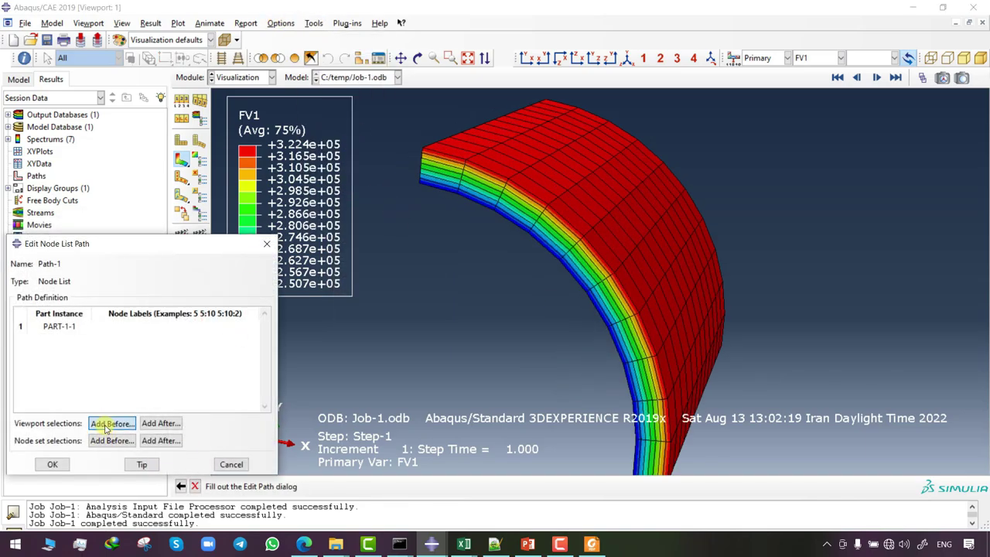
{"action": "left_click", "coordinate": [132, 415]}
{"action": "scroll", "coordinate": [473, 205], "scroll_direction": "up", "scroll_amount": 3}
{"action": "scroll", "coordinate": [473, 205], "scroll_direction": "up", "scroll_amount": 2}
{"action": "left_click", "coordinate": [473, 204]}
{"action": "left_click", "coordinate": [472, 188]}
{"action": "left_click", "coordinate": [473, 171]}
{"action": "left_click", "coordinate": [474, 154]}
{"action": "middle_click_drag", "start_coordinate": [454, 246], "coordinate": [435, 342], "text": "ctrl+alt"}
{"action": "left_click", "coordinate": [456, 235]}
{"action": "left_click", "coordinate": [457, 217]}
{"action": "left_click", "coordinate": [457, 201]}
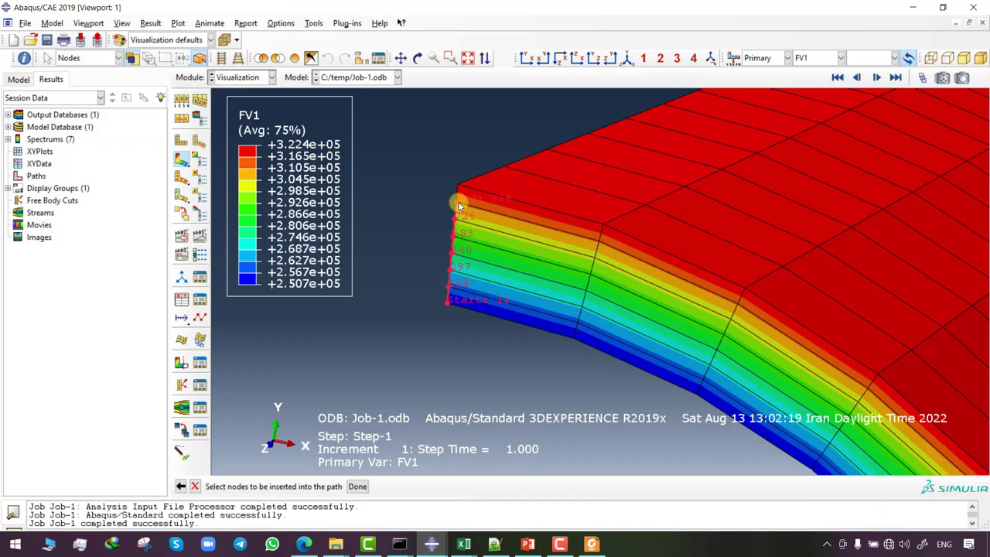
{"action": "left_click", "coordinate": [357, 485]}
Plot FV1 along Path-1 and save it as XY data 'field solid'.
{"action": "scroll", "coordinate": [371, 314], "scroll_direction": "down", "scroll_amount": 3}
{"action": "left_click", "coordinate": [181, 299]}
{"action": "left_click", "coordinate": [357, 297]}
{"action": "left_click", "coordinate": [360, 320]}
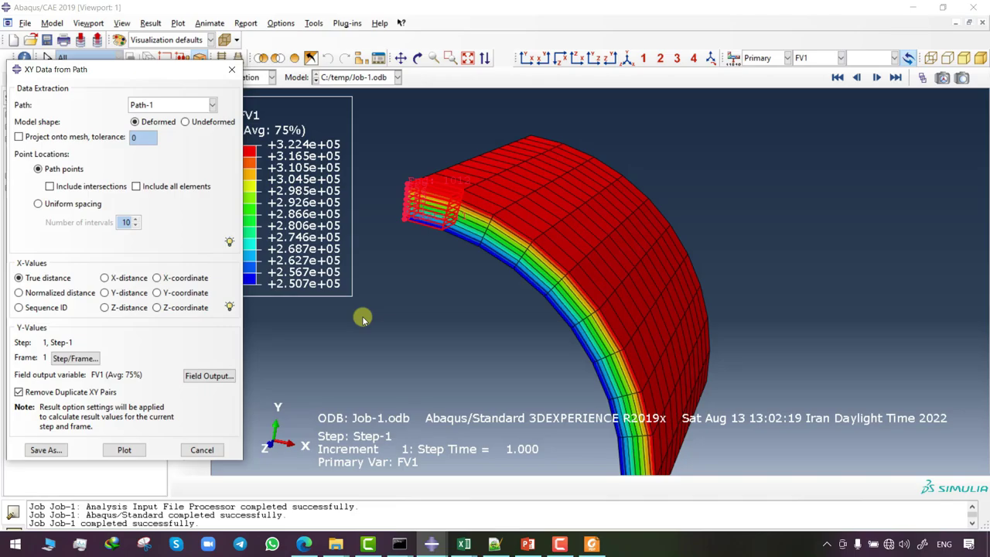
{"action": "left_click", "coordinate": [135, 450]}
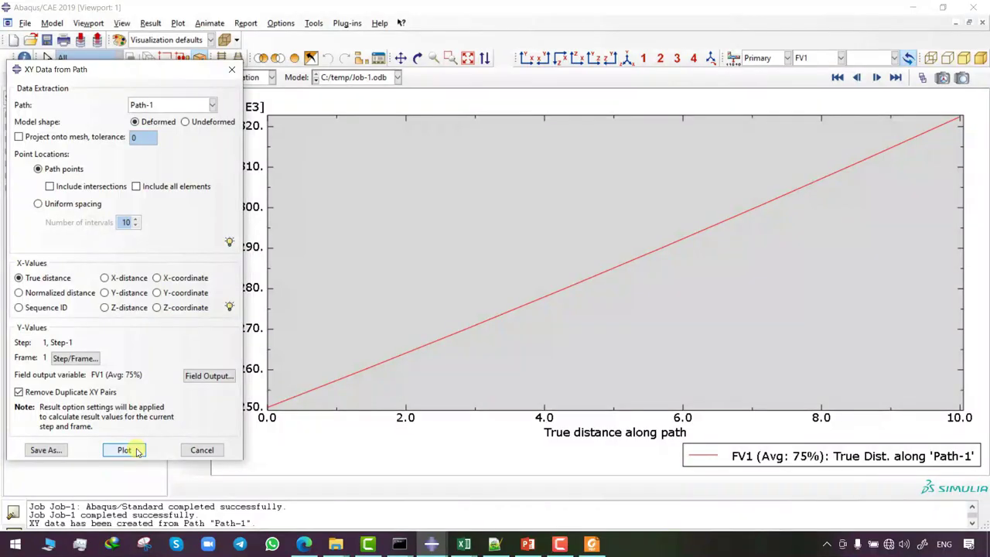
{"action": "left_click", "coordinate": [45, 449]}
{"action": "type", "text": "field so"}
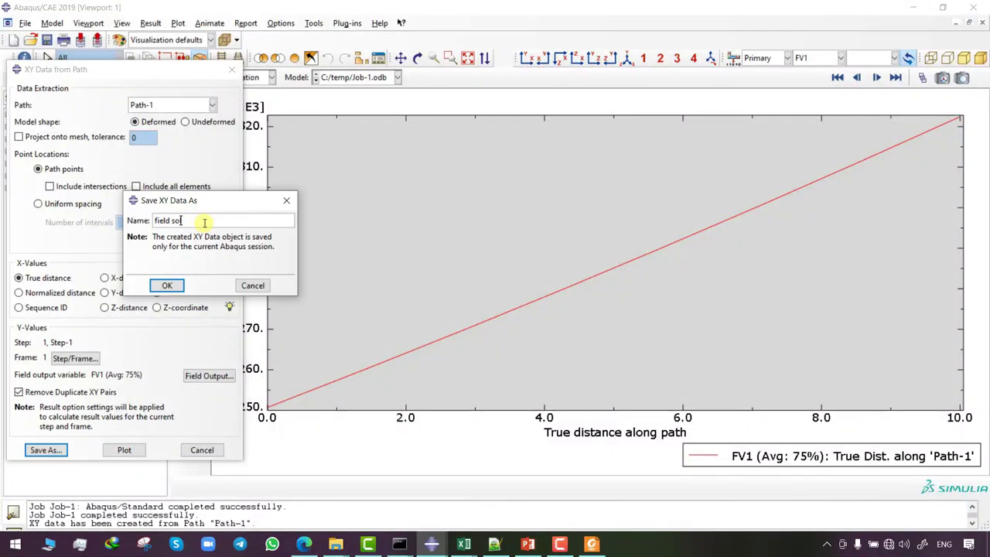
{"action": "type", "text": "lid"}
{"action": "key", "text": "Return"}
Plot SDV1 along Path-1 and save it as XY data 'SDV solid'.
{"action": "left_click", "coordinate": [219, 236]}
{"action": "left_click", "coordinate": [361, 320]}
{"action": "left_click", "coordinate": [209, 375]}
{"action": "left_click", "coordinate": [60, 260]}
{"action": "left_click", "coordinate": [67, 482]}
{"action": "left_click", "coordinate": [126, 449]}
{"action": "left_click", "coordinate": [15, 449]}
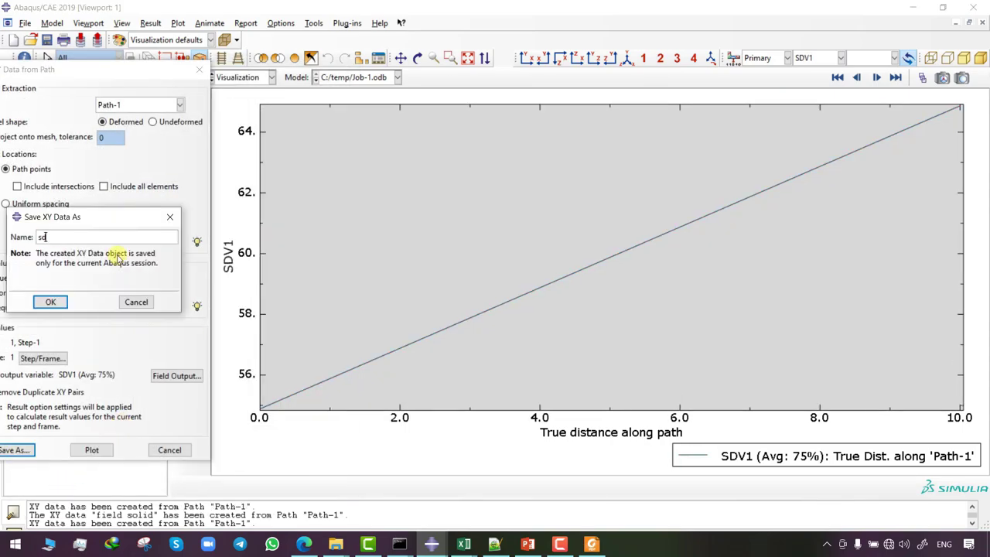
{"action": "type", "text": "SDV solid"}
{"action": "key", "text": "Return"}
Open 'SDV solid' for editing and select the Y values of rows 1–8.
{"action": "right_click", "coordinate": [40, 176]}
{"action": "left_click", "coordinate": [77, 211]}
{"action": "left_click_drag", "start_coordinate": [57, 163], "coordinate": [299, 149]}
{"action": "left_click_drag", "start_coordinate": [321, 193], "coordinate": [365, 285]}
{"action": "left_click_drag", "start_coordinate": [361, 197], "coordinate": [368, 287]}
{"action": "key", "text": "ctrl+c"}
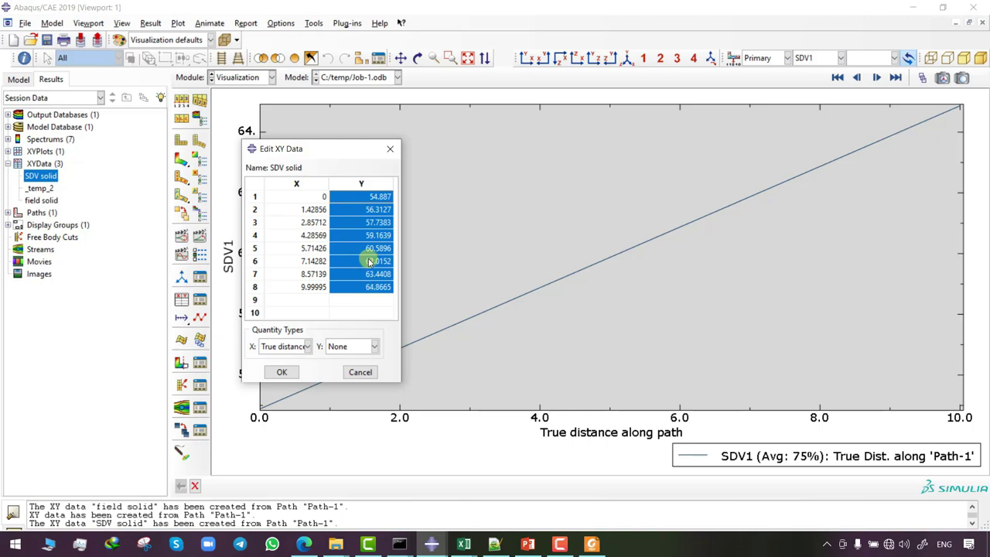
Paste the SDV1 values into Book2 from F2 with header 'SDV' in F1.
{"action": "mouse_move", "coordinate": [465, 548]}
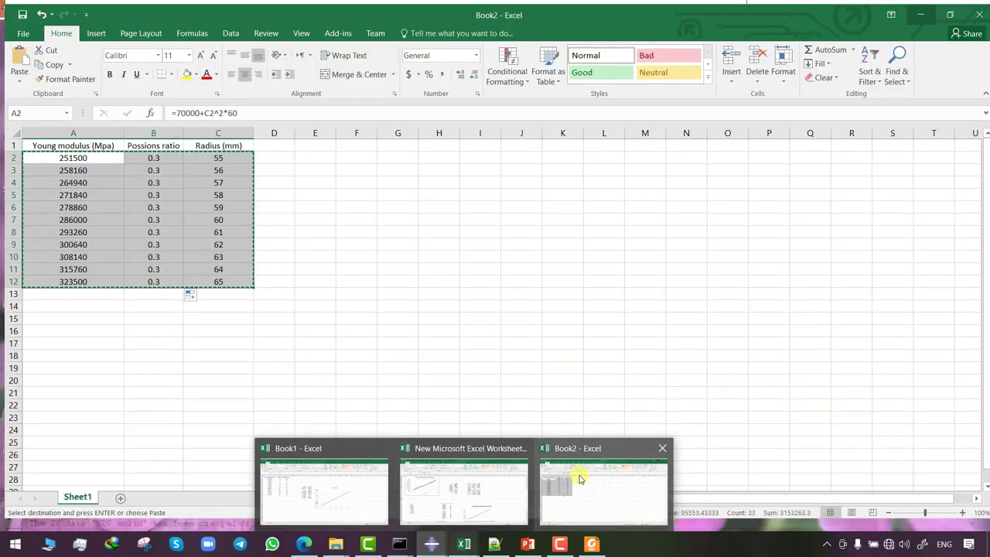
{"action": "left_click", "coordinate": [579, 473]}
{"action": "left_click", "coordinate": [353, 170]}
{"action": "key", "text": "ctrl+v"}
{"action": "left_click", "coordinate": [353, 158]}
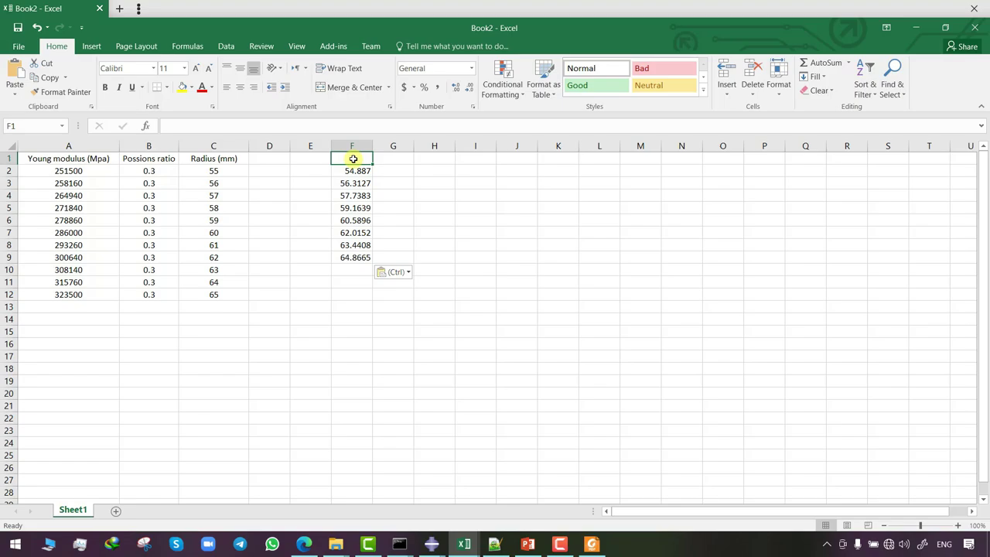
{"action": "type", "text": "SDV Solid"}
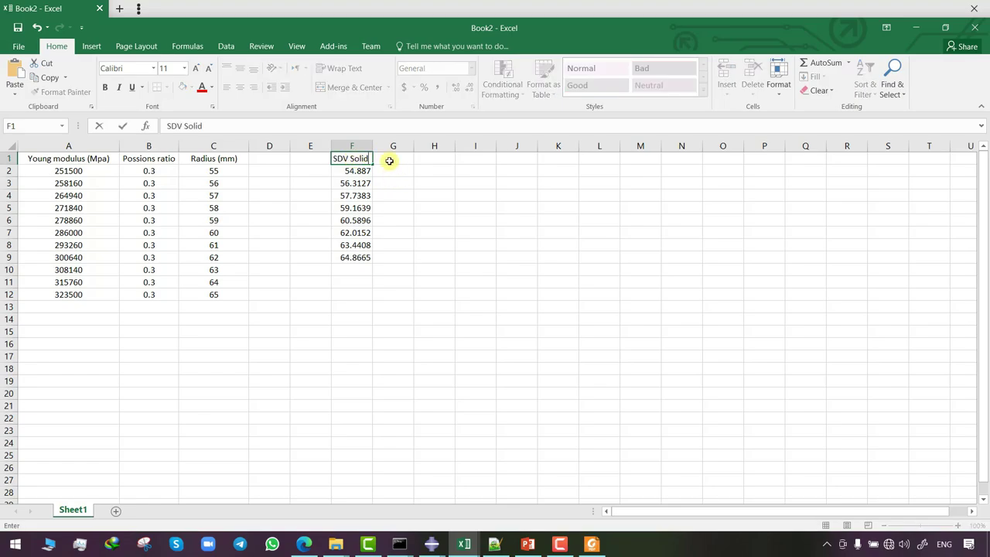
{"action": "mouse_move", "coordinate": [432, 543]}
{"action": "left_click", "coordinate": [499, 491]}
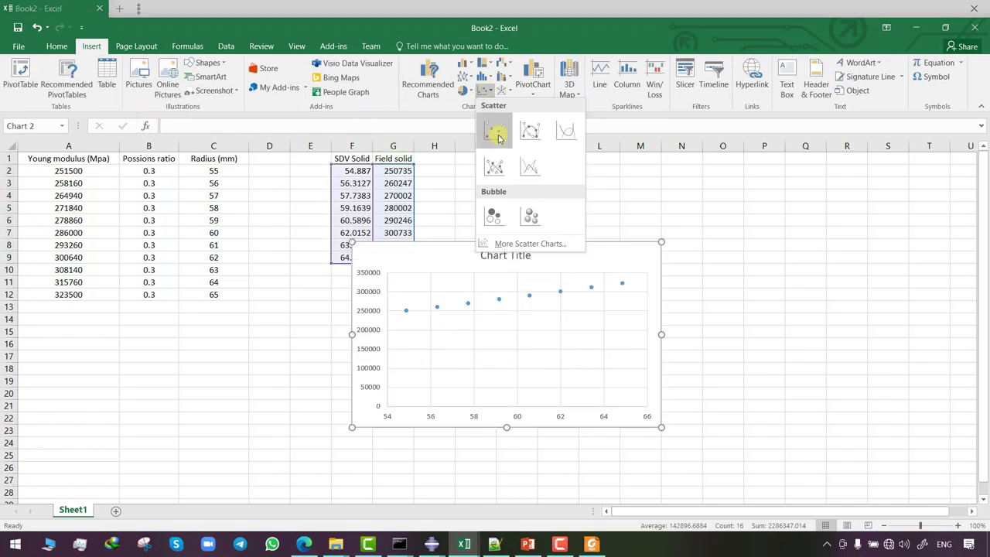
Create a chart and add a series using radius in column C and modulus in column A.
{"action": "left_click", "coordinate": [493, 131]}
{"action": "right_click", "coordinate": [464, 355]}
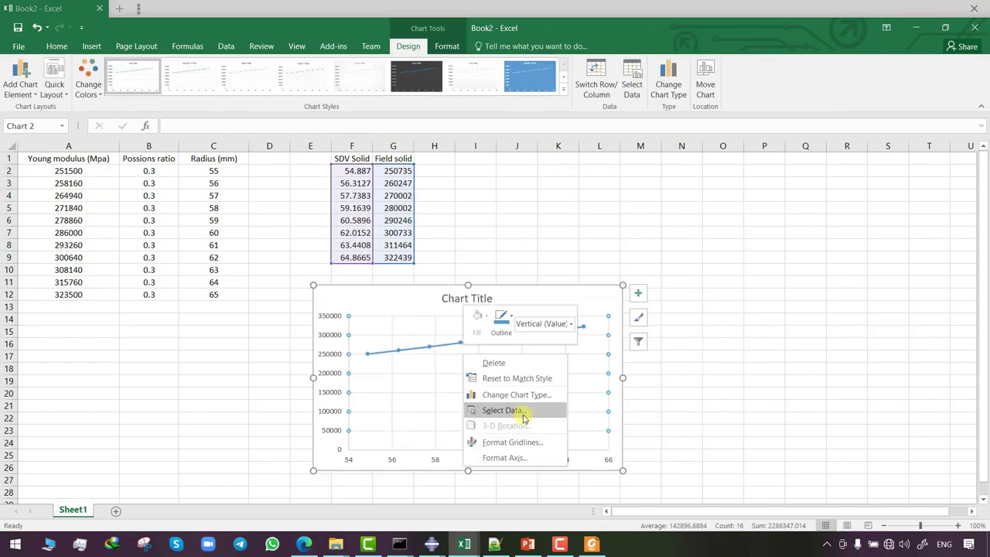
{"action": "left_click", "coordinate": [523, 419]}
{"action": "left_click", "coordinate": [228, 316]}
{"action": "left_click_drag", "start_coordinate": [214, 170], "coordinate": [209, 293]}
{"action": "left_click_drag", "start_coordinate": [68, 170], "coordinate": [68, 294]}
{"action": "left_click", "coordinate": [405, 366]}
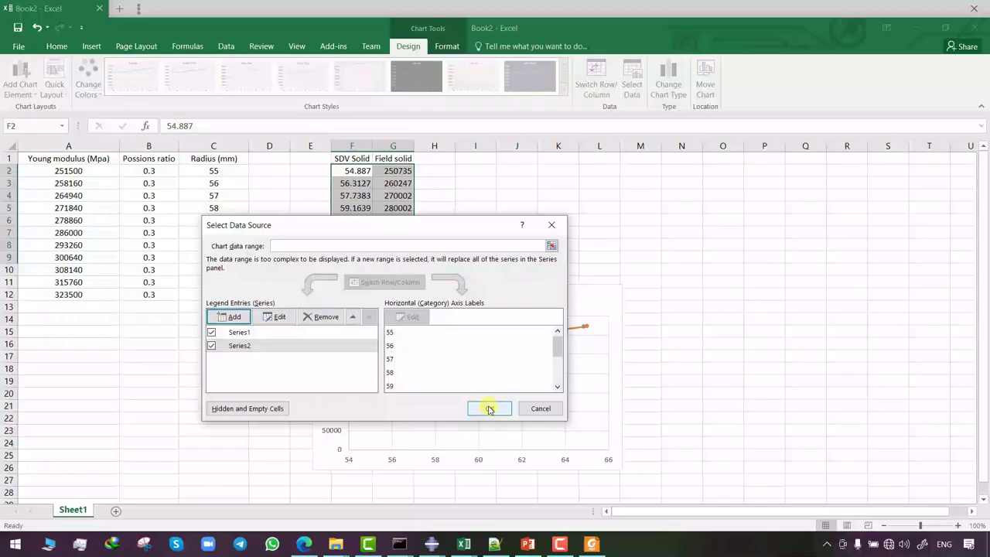
{"action": "left_click", "coordinate": [489, 409]}
Add axis titles 'young modulus' (vertical) and 'radius' (horizontal) to the chart.
{"action": "left_click", "coordinate": [680, 402]}
{"action": "left_click", "coordinate": [622, 288]}
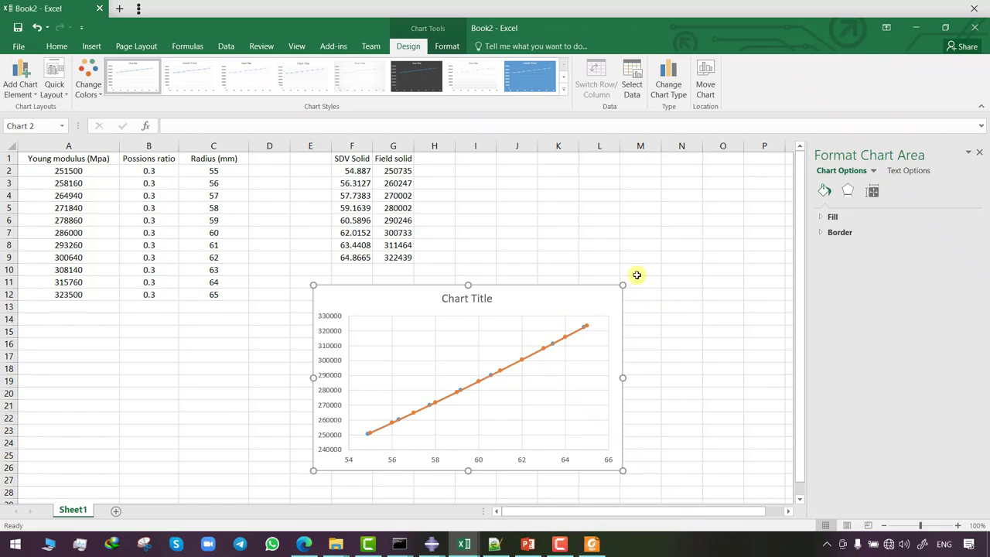
{"action": "left_click", "coordinate": [636, 294]}
{"action": "left_click", "coordinate": [665, 316]}
{"action": "triple_click", "coordinate": [329, 387]}
{"action": "type", "text": "young modulus"}
{"action": "triple_click", "coordinate": [480, 455]}
{"action": "type", "text": "radius"}
{"action": "left_click", "coordinate": [685, 376]}
{"action": "left_click", "coordinate": [487, 453]}
{"action": "left_click", "coordinate": [327, 343]}
{"action": "left_click", "coordinate": [327, 342]}
{"action": "left_click", "coordinate": [503, 307]}
Select the chart's data series.
{"action": "left_click", "coordinate": [421, 390]}
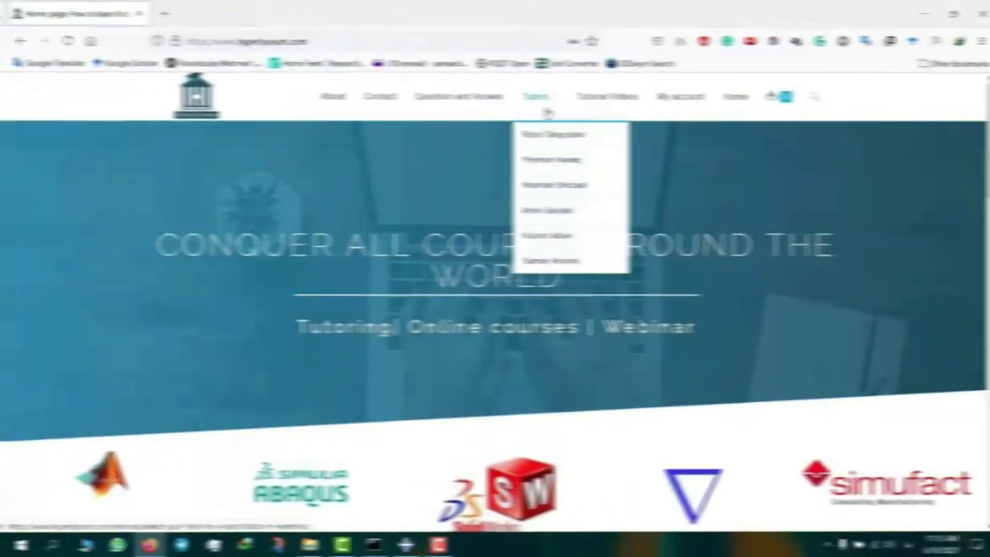
Open a tutor's profile on hyperlyceum.com and scroll down to the Contact section.
{"action": "left_click", "coordinate": [556, 260]}
{"action": "scroll", "coordinate": [559, 260], "scroll_direction": "down", "scroll_amount": 10}
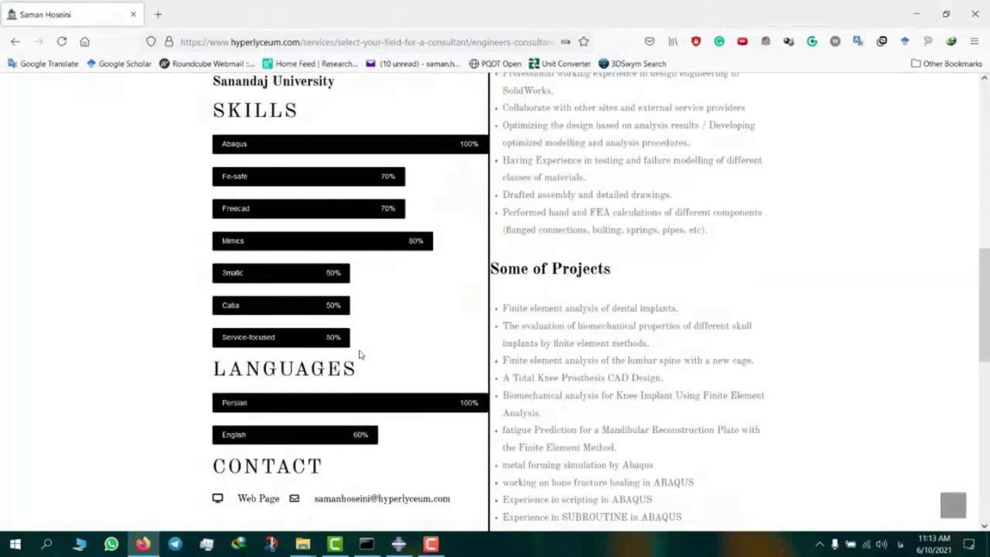
{"action": "scroll", "coordinate": [366, 353], "scroll_direction": "down", "scroll_amount": 3}
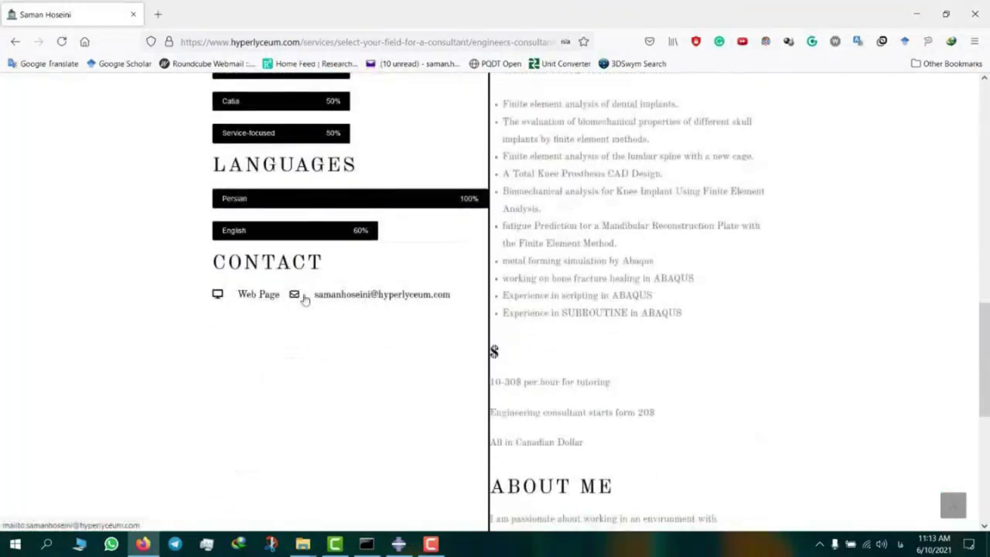